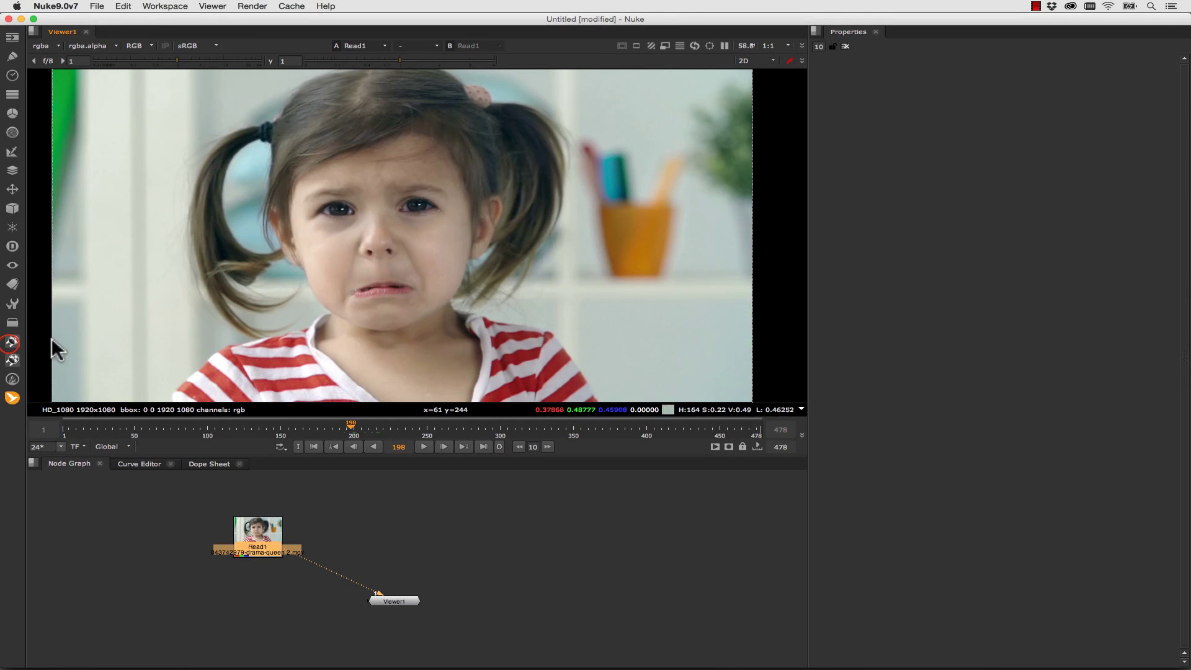
Add BCC Fast Film Process from the BCC Film Style menu and wire it between Read1 and Viewer1.
left_click(11, 341)
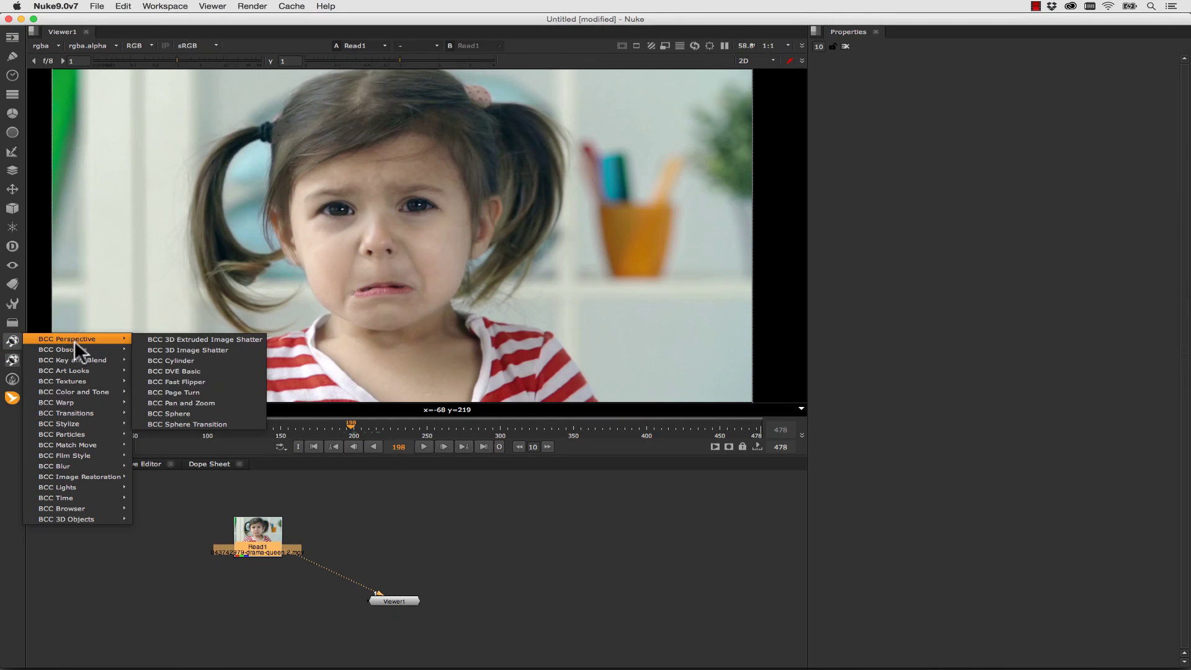
mouse_move(79, 477)
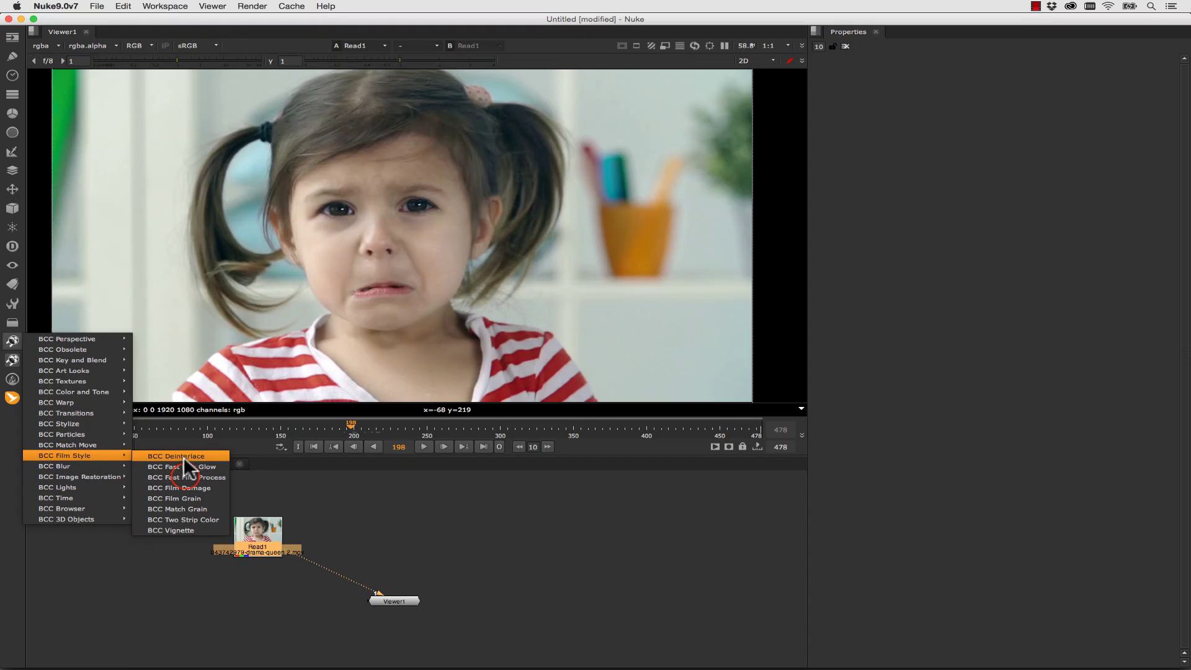
left_click(185, 477)
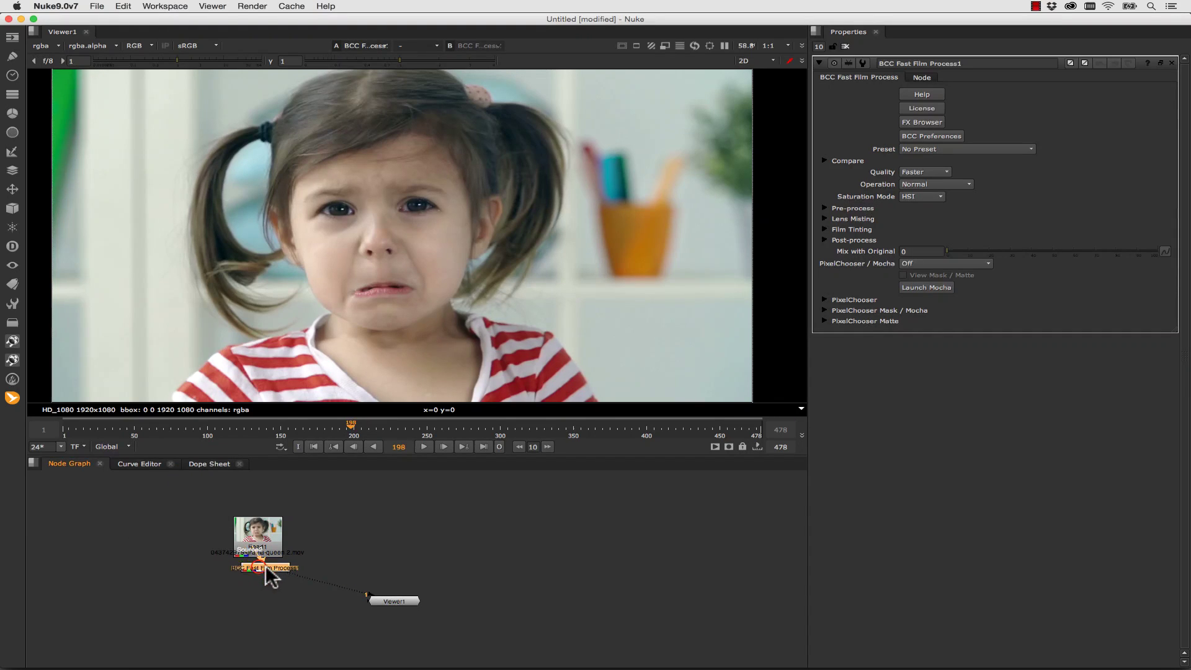
left_click_drag(266, 566, 360, 562)
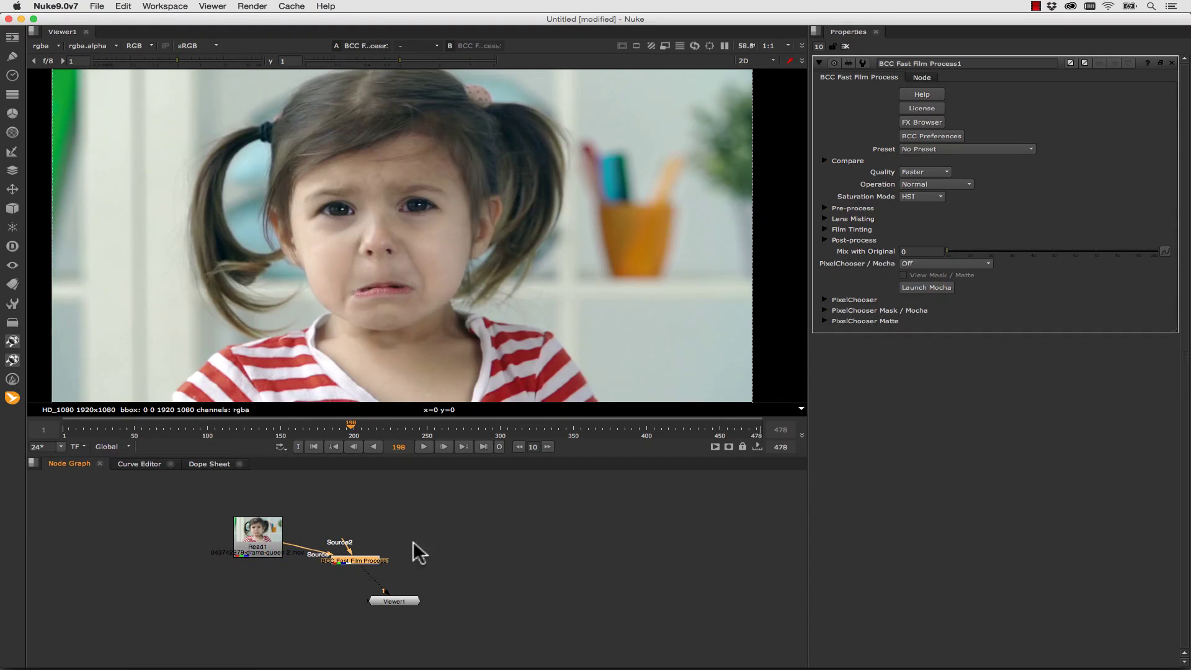
Preview Black and White, Alt Default, Brighten Warm Tint and other presets, then apply Night Interior.
left_click(932, 121)
left_click(270, 165)
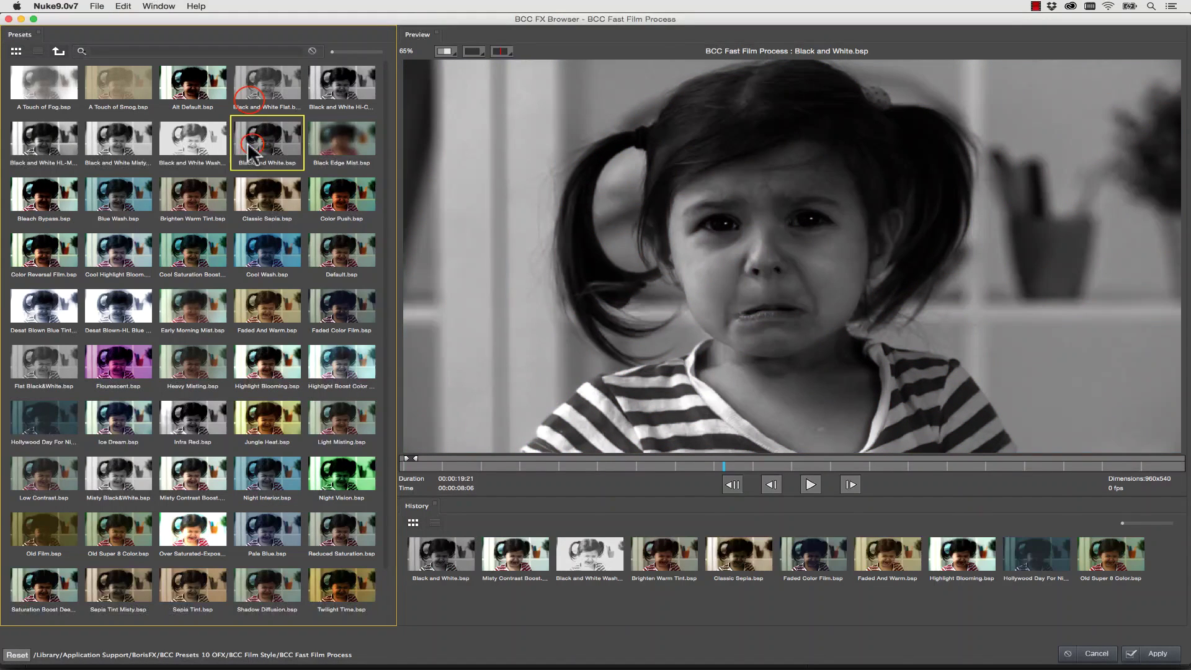
left_click(273, 103)
left_click(171, 90)
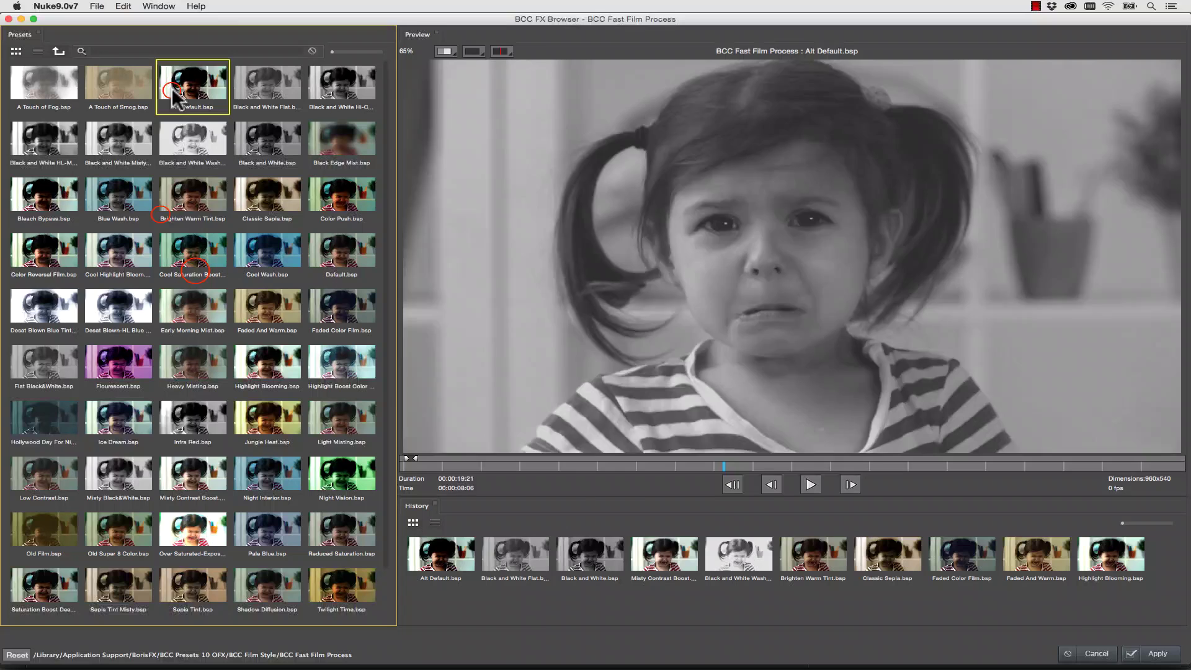
left_click(163, 214)
left_click(196, 267)
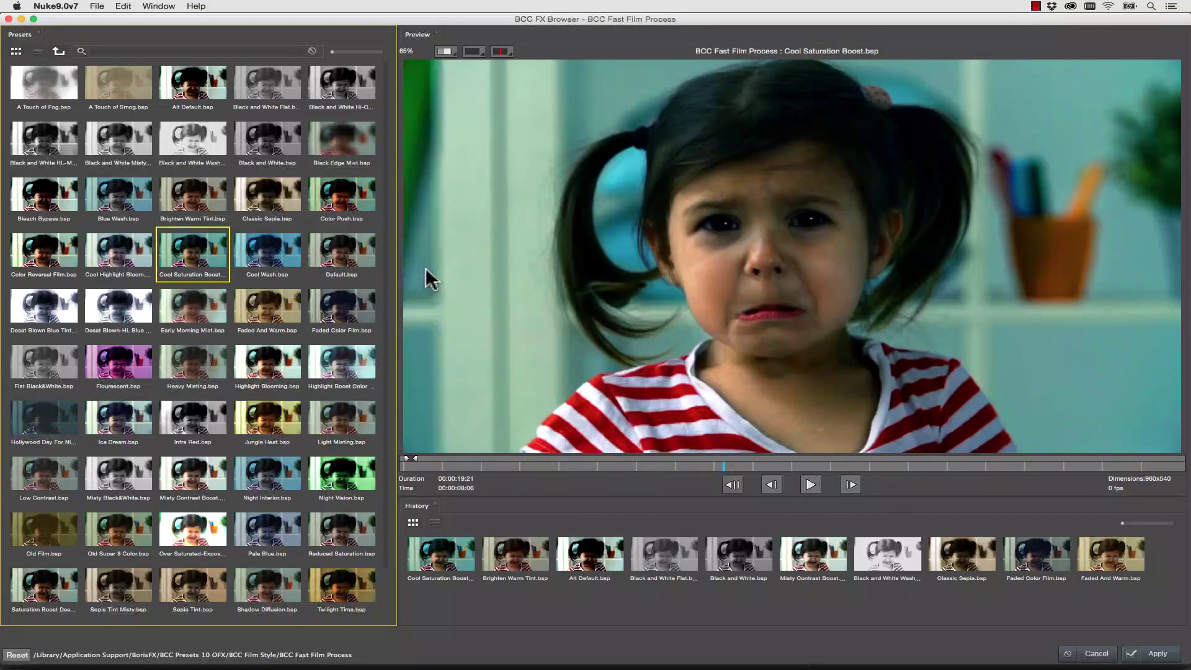
left_click(259, 479)
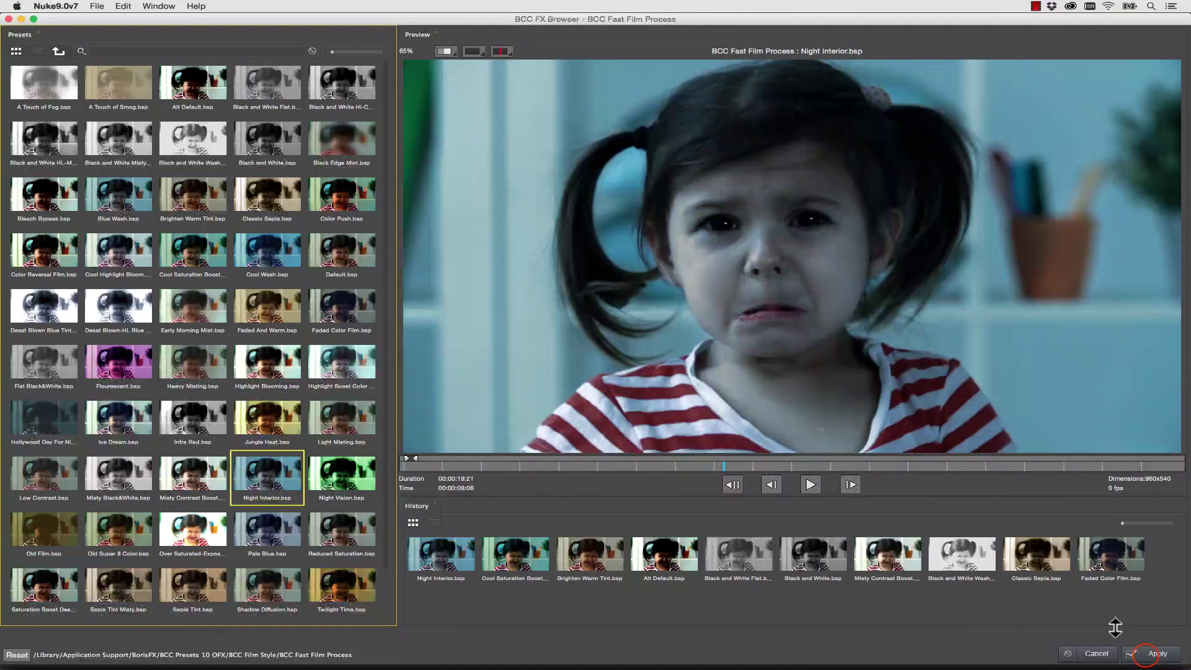
left_click(1145, 655)
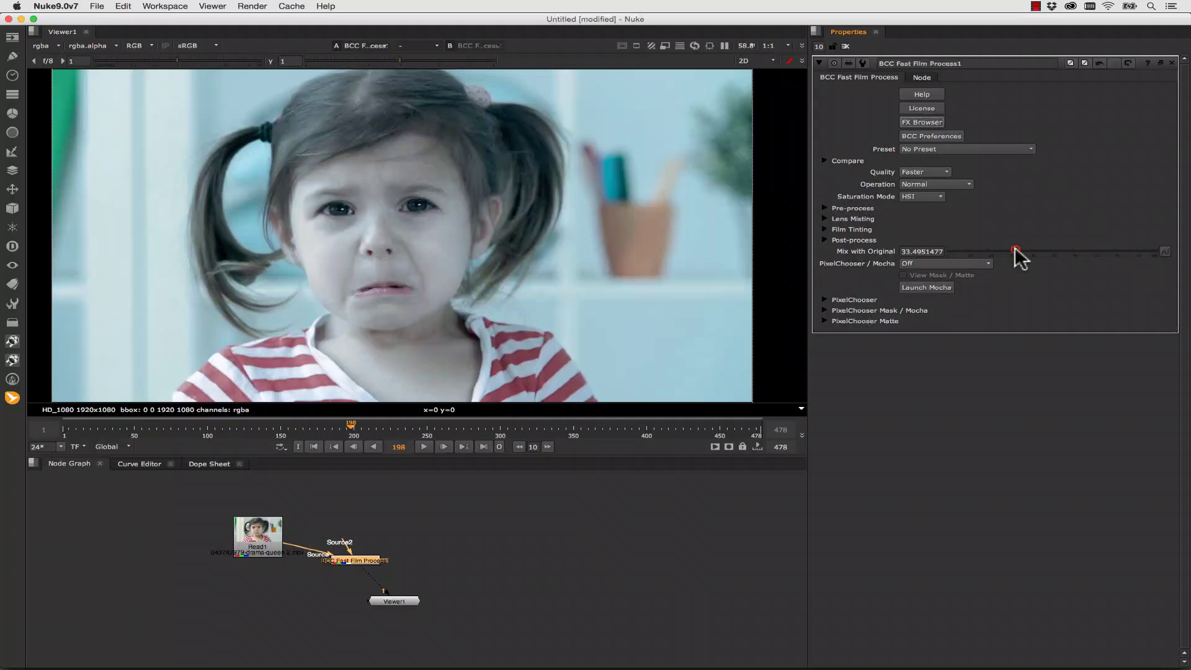
Set Mix with Original to 30.5 and Pre-process Saturation 27, Contrast -12.
left_click_drag(1015, 251, 965, 251)
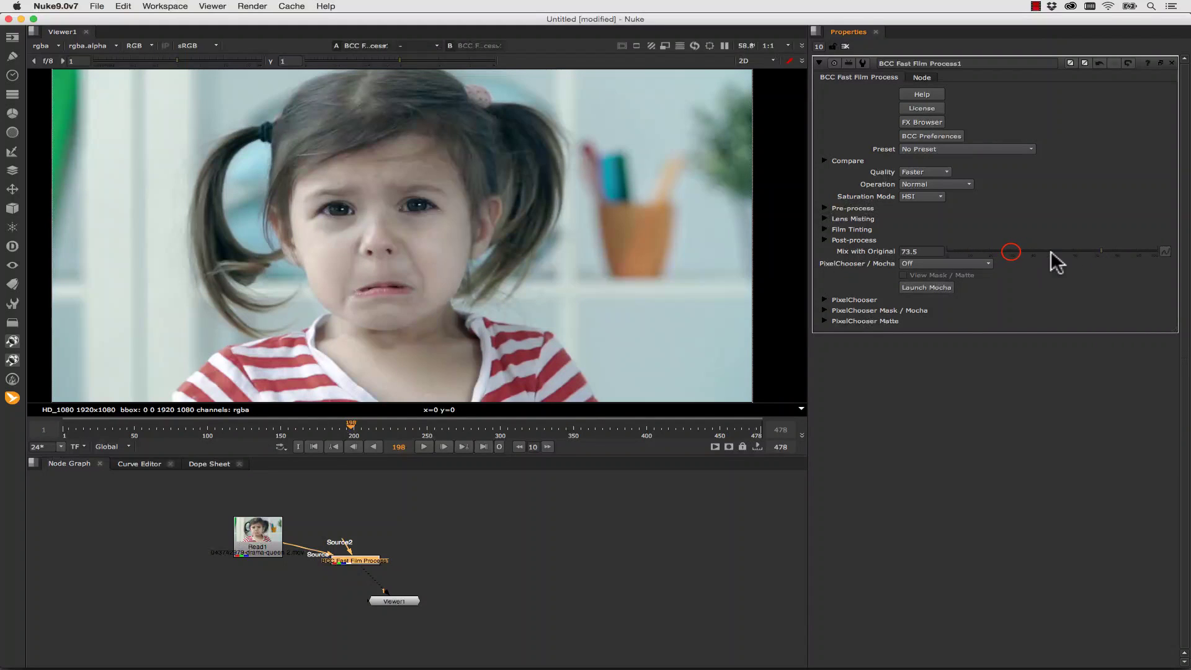
left_click(1012, 251)
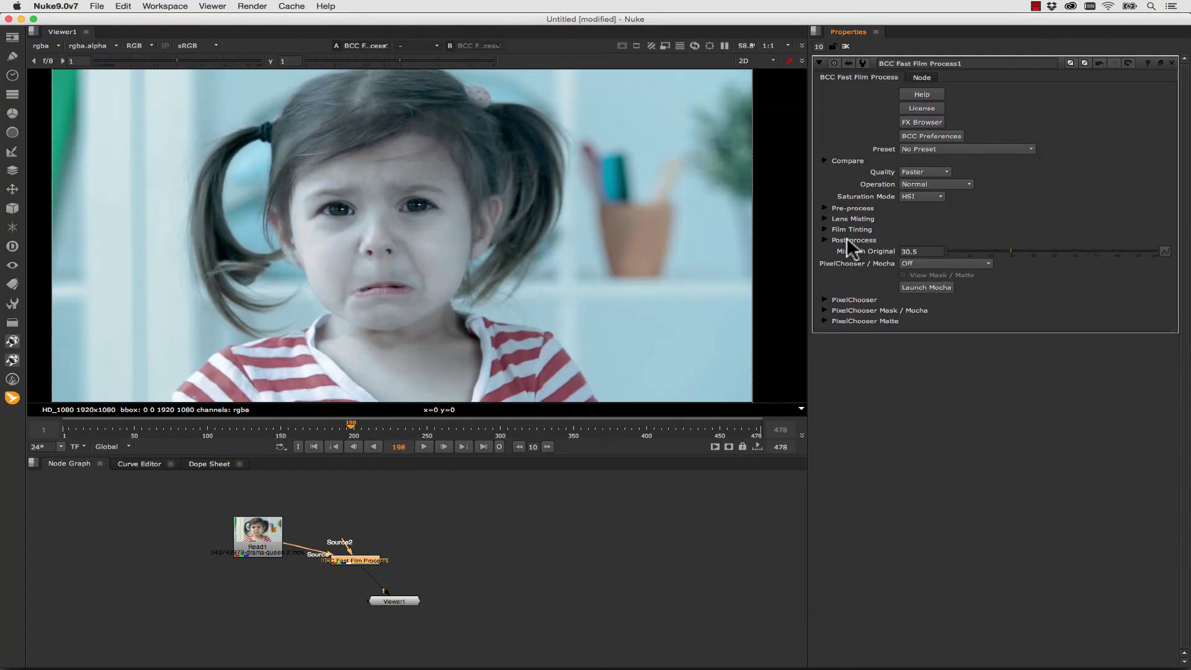
left_click(824, 209)
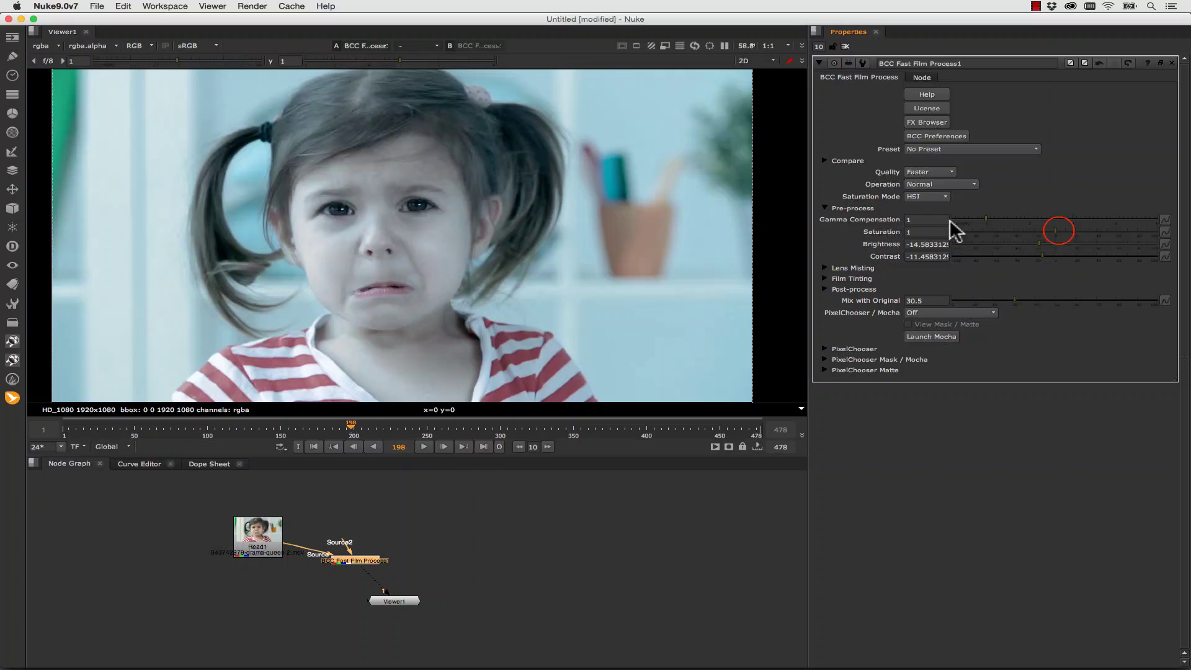
left_click_drag(1058, 231, 1076, 260)
left_click(1043, 255)
left_click(1045, 255)
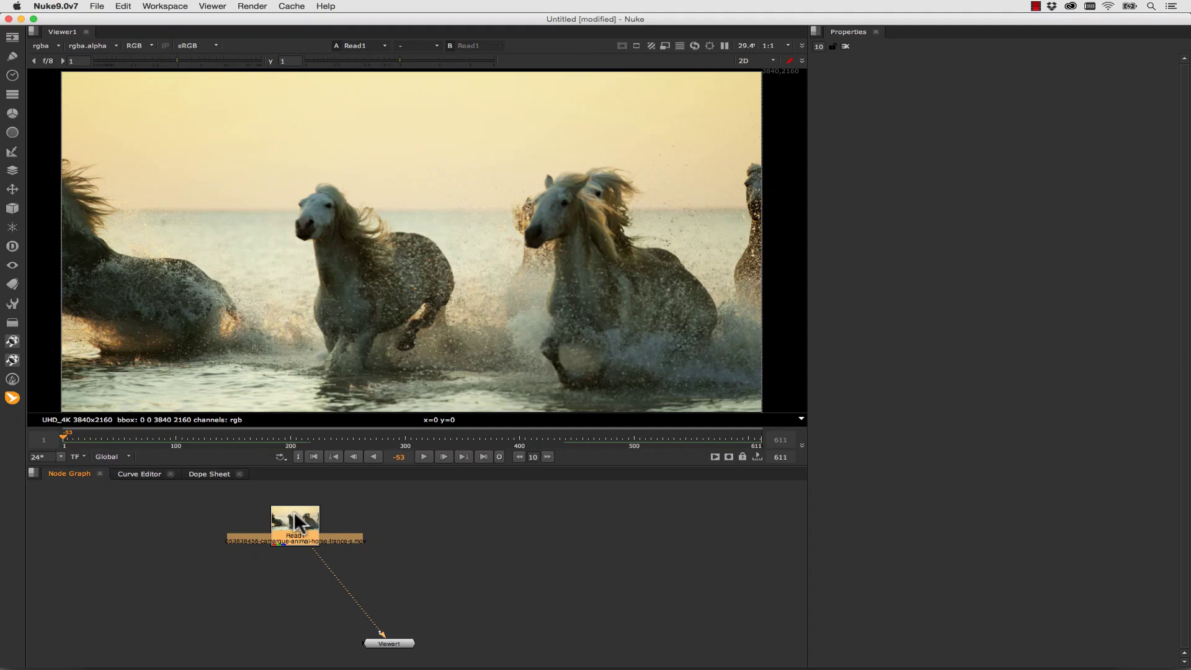
Search 'bcc fast' and place a BCC Fast Film Glow node between Read1 and Viewer1.
key("Tab")
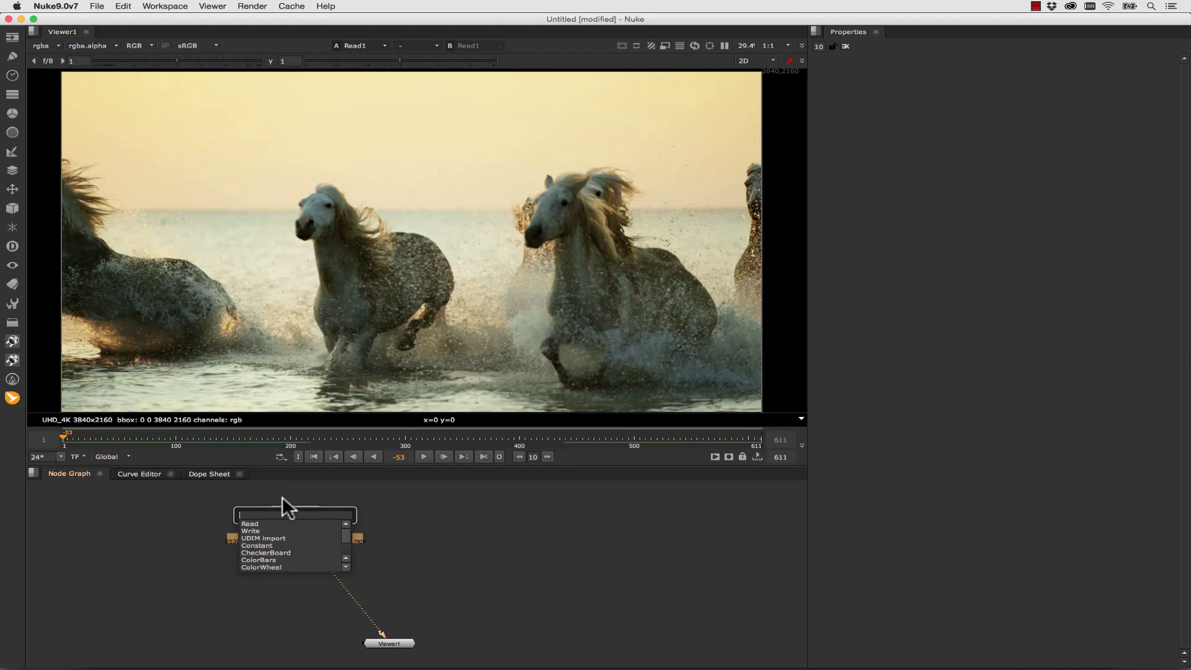
type("fast film glo")
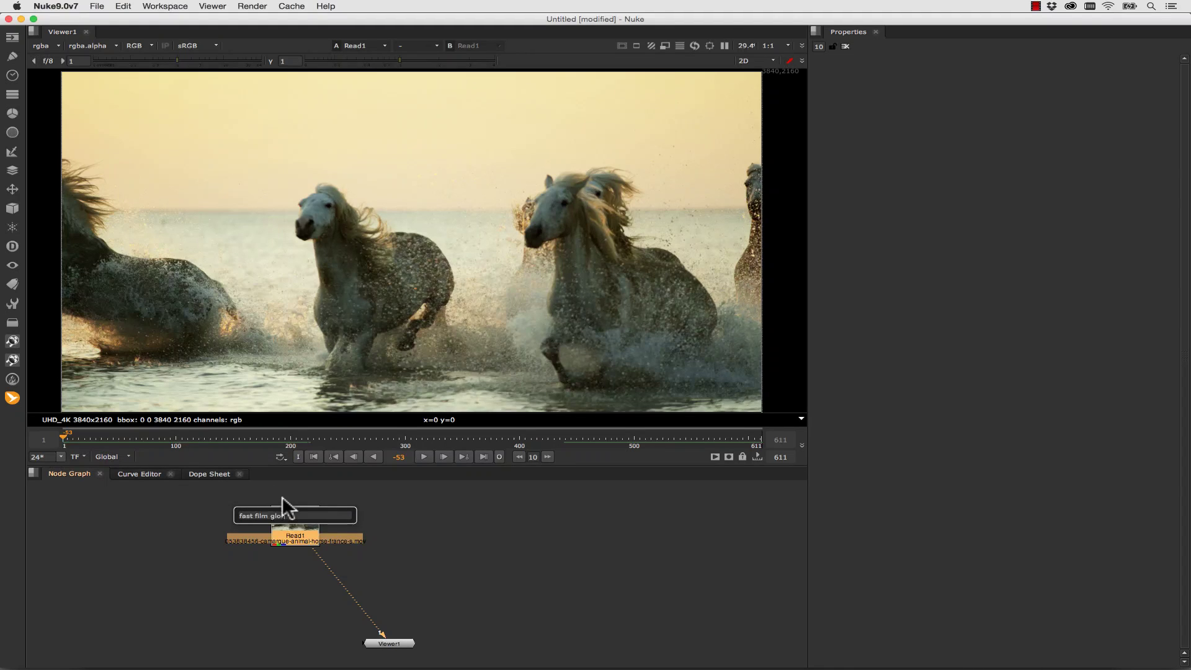
key("BackSpace")
key("BackSpace")
key("BackSpace")
key("BackSpace")
key("BackSpace")
key("BackSpace")
key("BackSpace")
key("BackSpace")
key("BackSpace")
key("BackSpace")
key("BackSpace")
key("BackSpace")
key("BackSpace")
type("bcc fast")
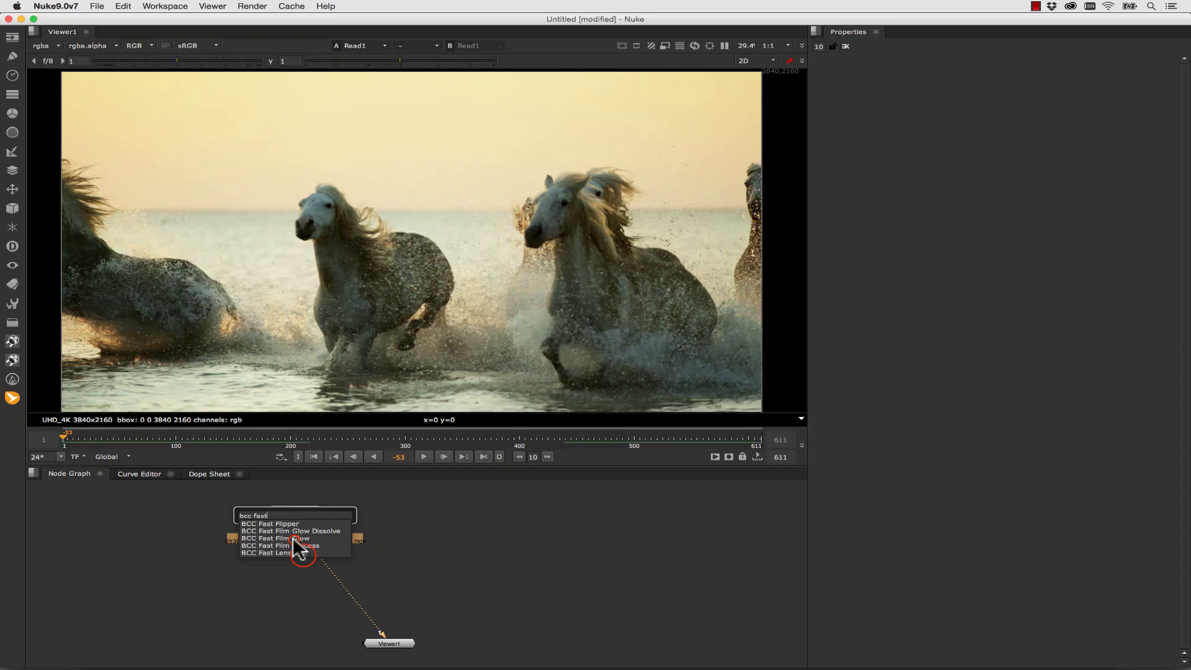
left_click(294, 538)
left_click_drag(306, 561, 350, 591)
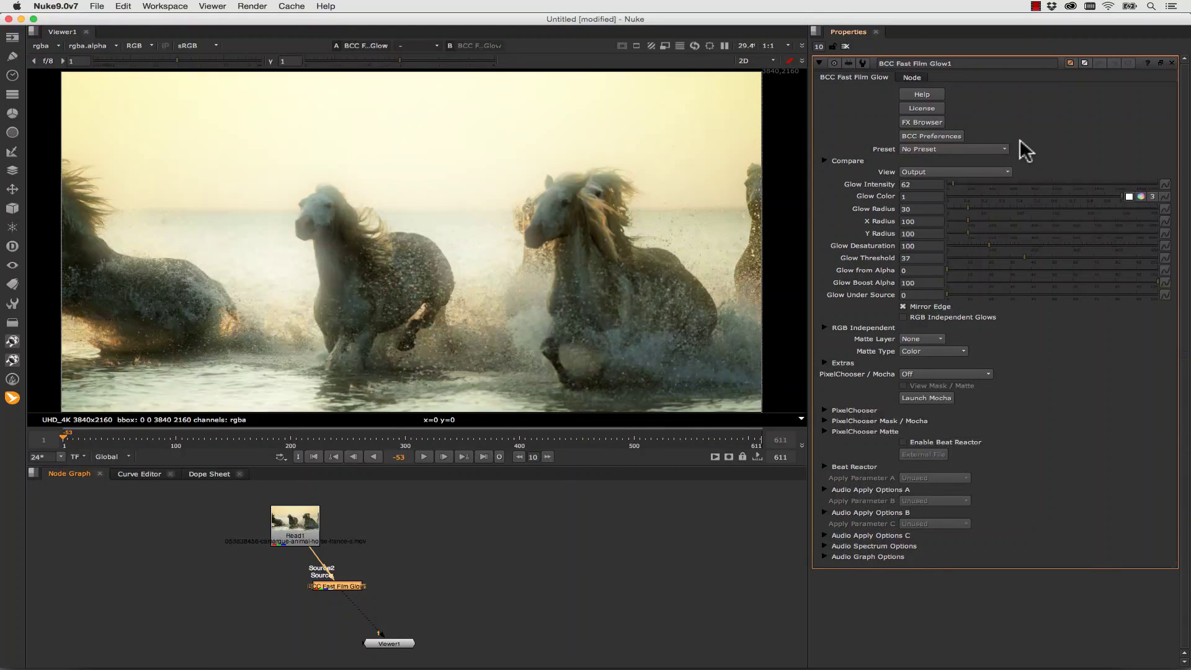
Preview Cold Blue Aura, Cool Blue, Green Haze and other glows, then apply Color Push Red Glow.
left_click(934, 123)
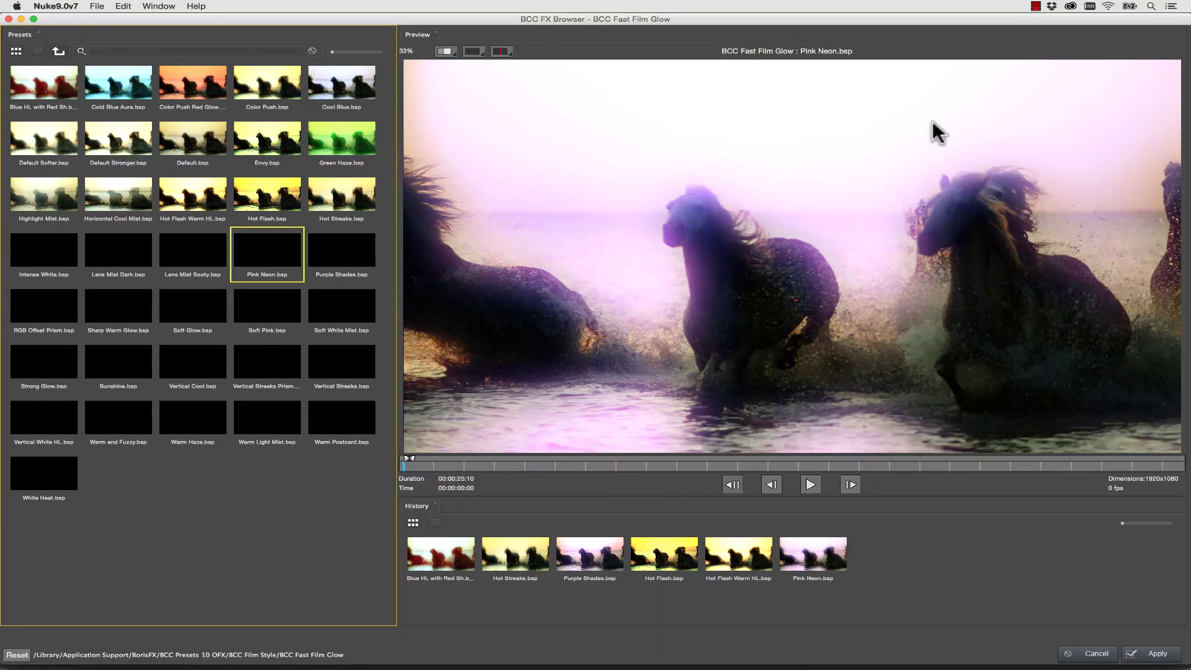
left_click(186, 87)
left_click(134, 87)
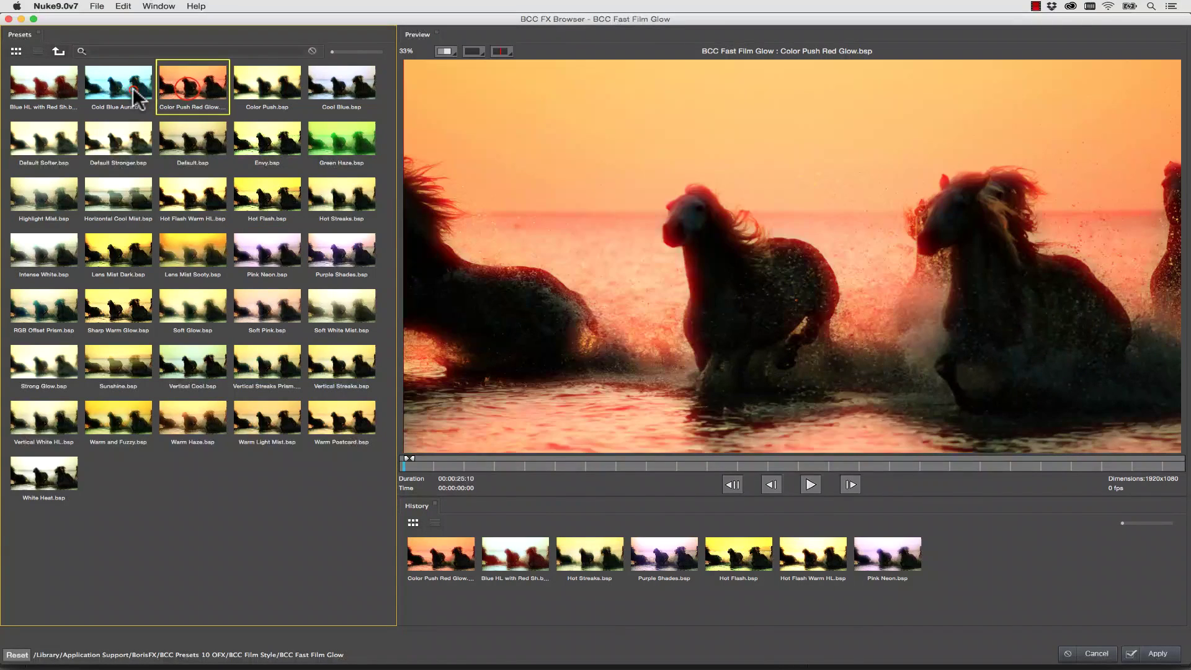
left_click(190, 90)
left_click(270, 83)
left_click(321, 78)
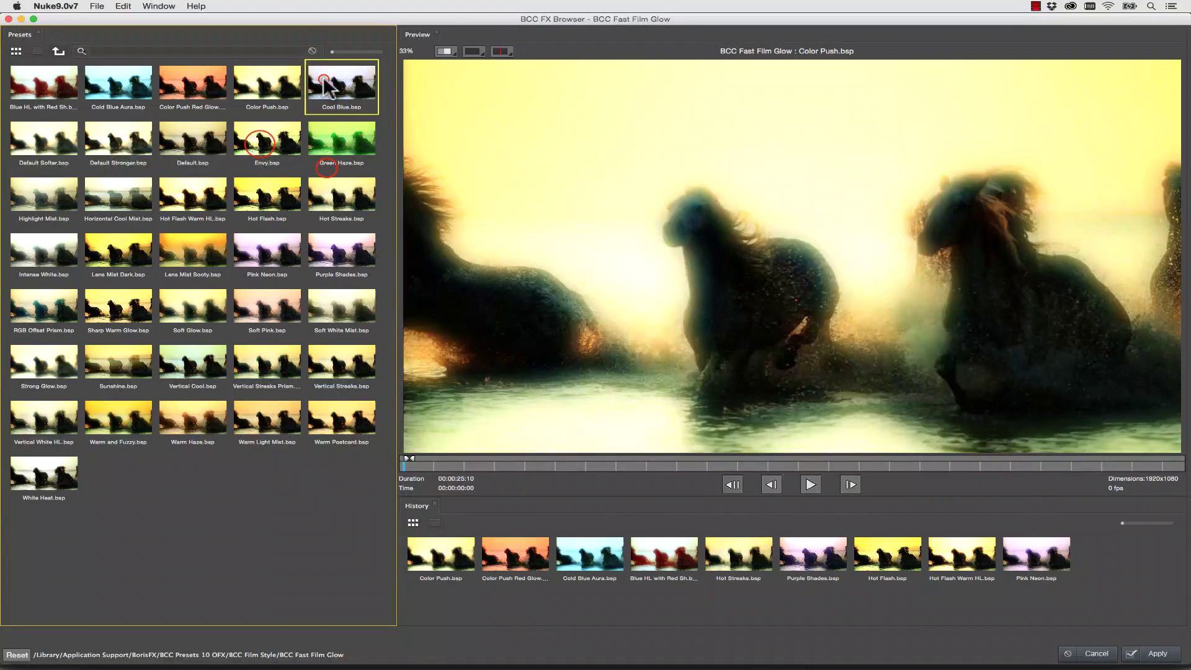
left_click(328, 158)
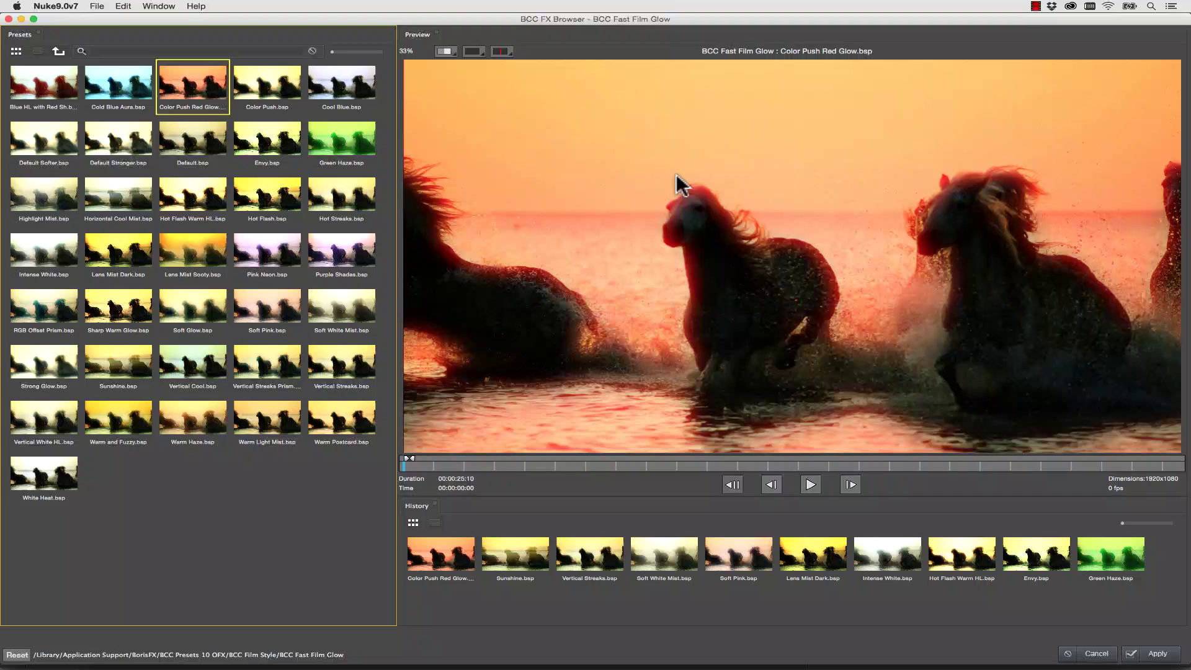
left_click(1158, 656)
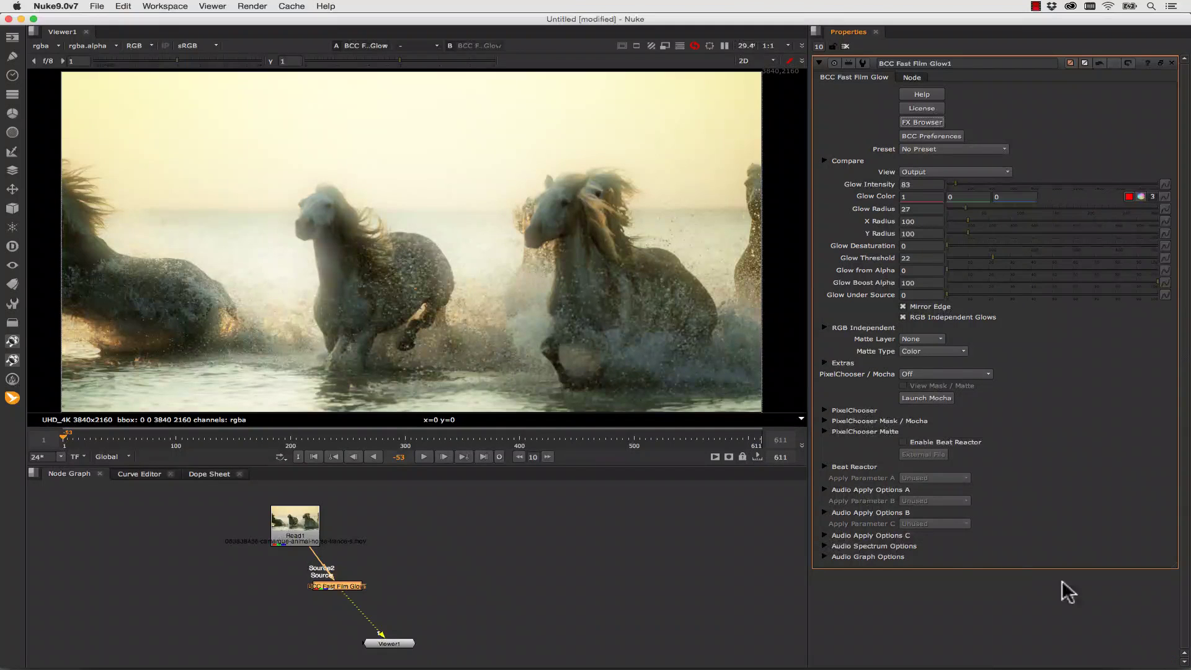
Play the horses clip from frame 42 and scrub to frame 230 to review the red glow.
left_click(424, 457)
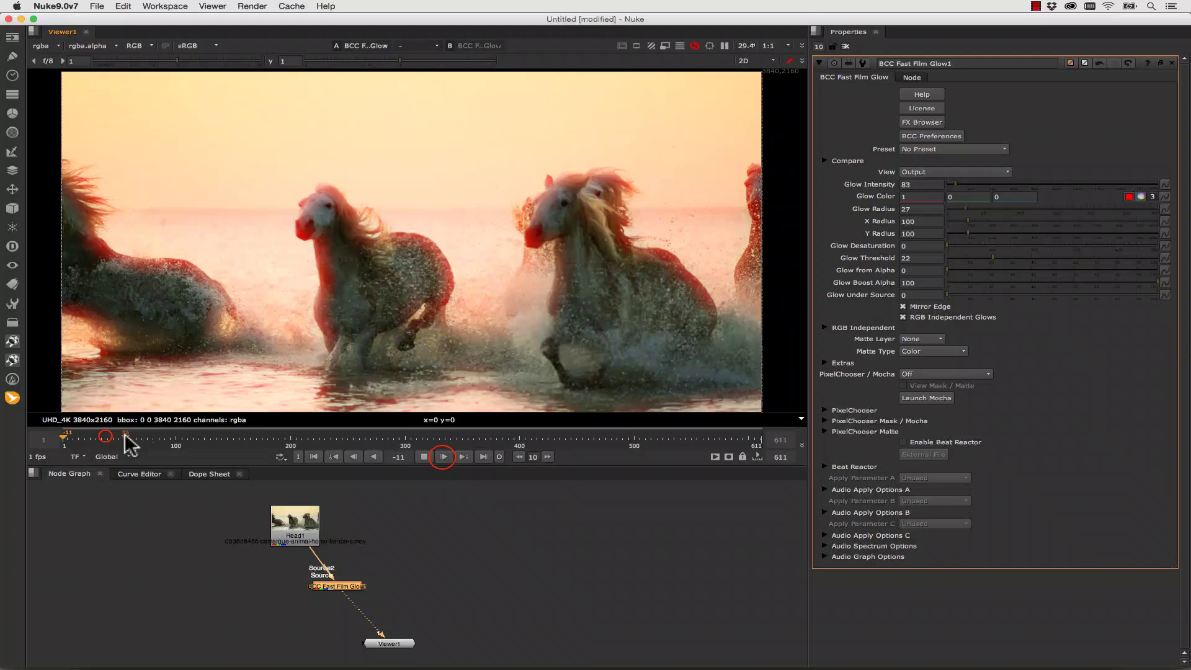
left_click(112, 442)
left_click(443, 457)
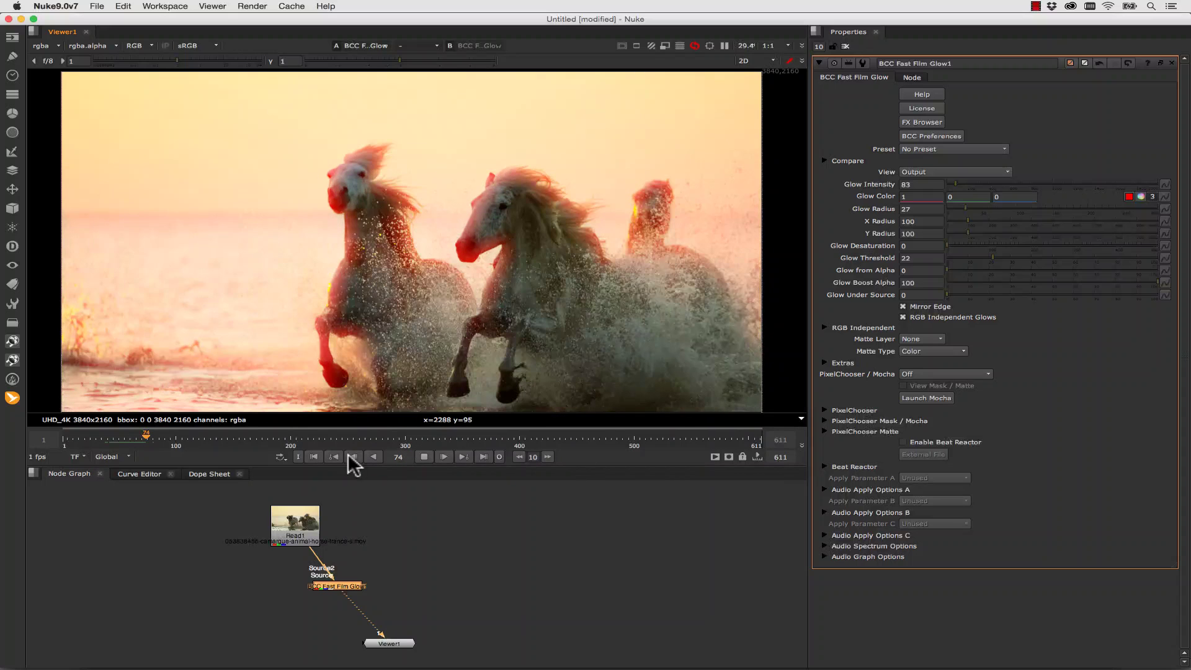
left_click(423, 457)
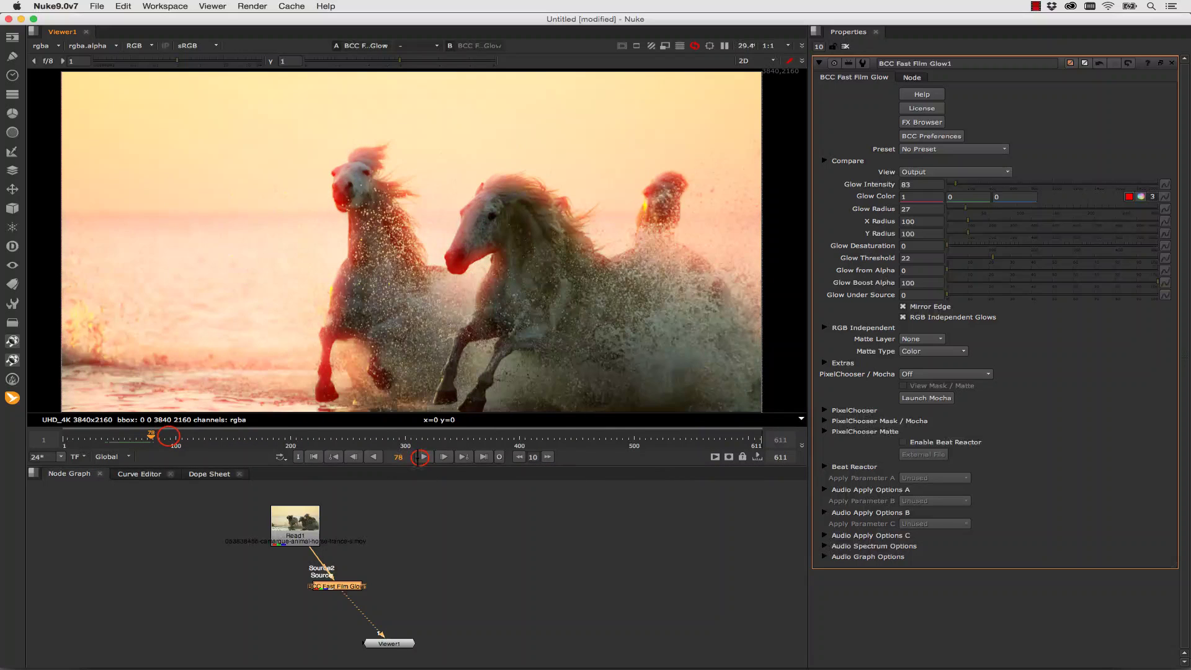
left_click_drag(168, 437, 324, 438)
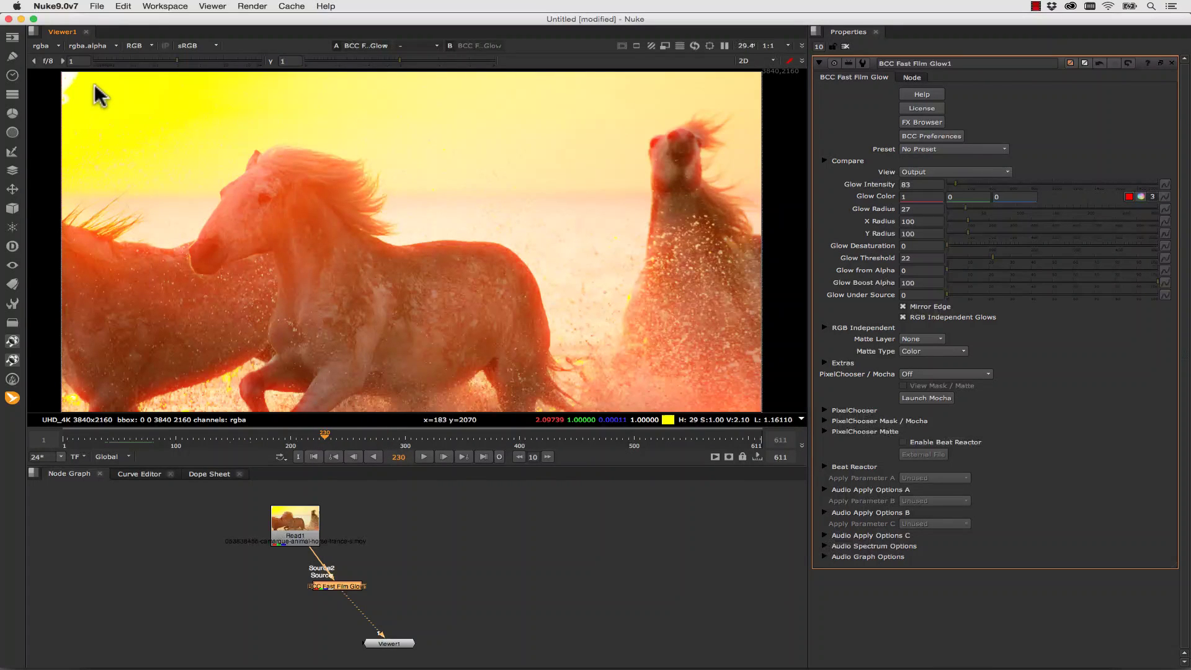
Add BCC Lens Flare 3D below the Fast Film Glow and move its flare source to the top-left corner.
left_click_drag(337, 586, 364, 578)
key("Tab")
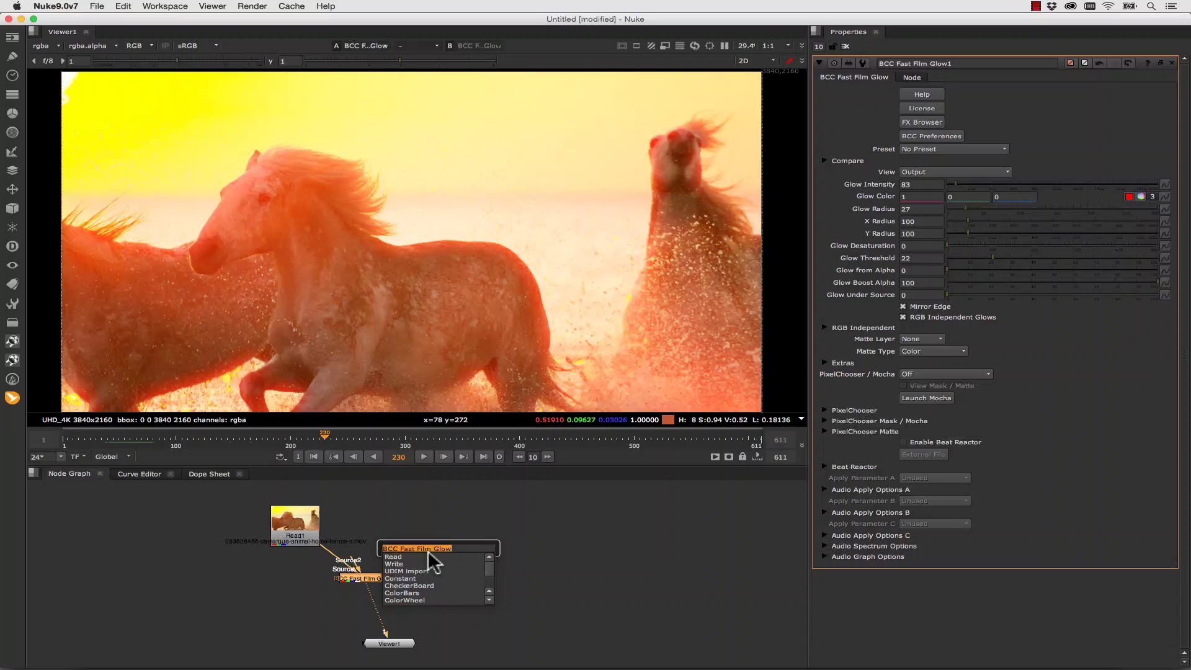
type("bcc lken")
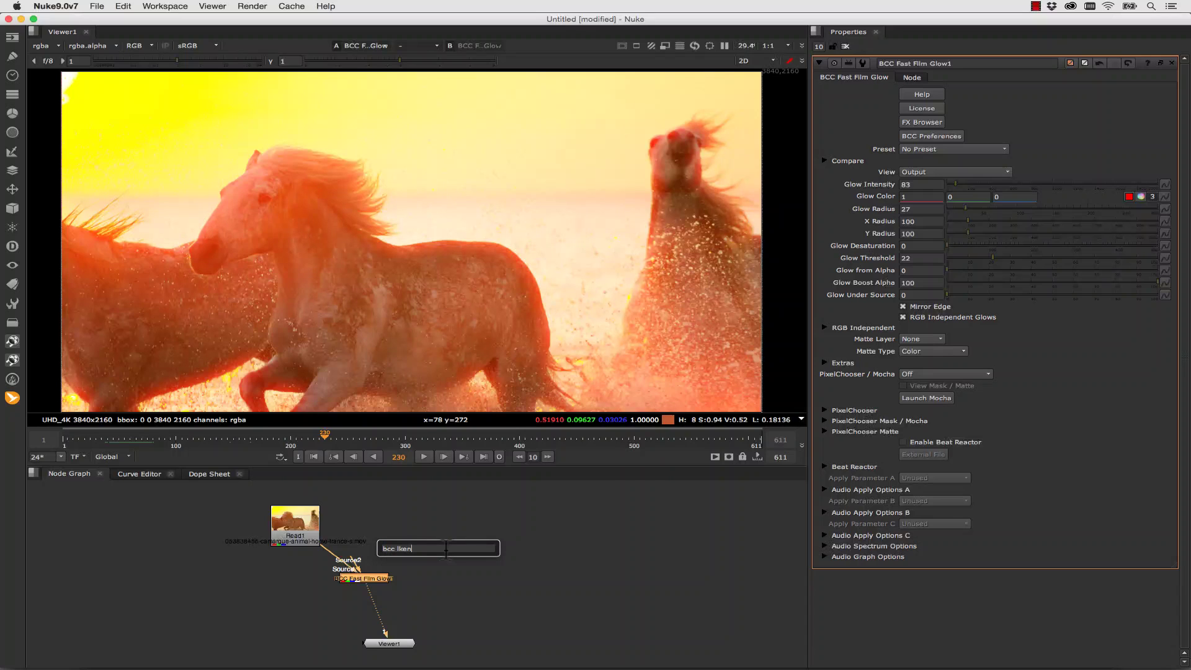
key("BackSpace")
key("BackSpace")
key("BackSpace")
type("ens flare")
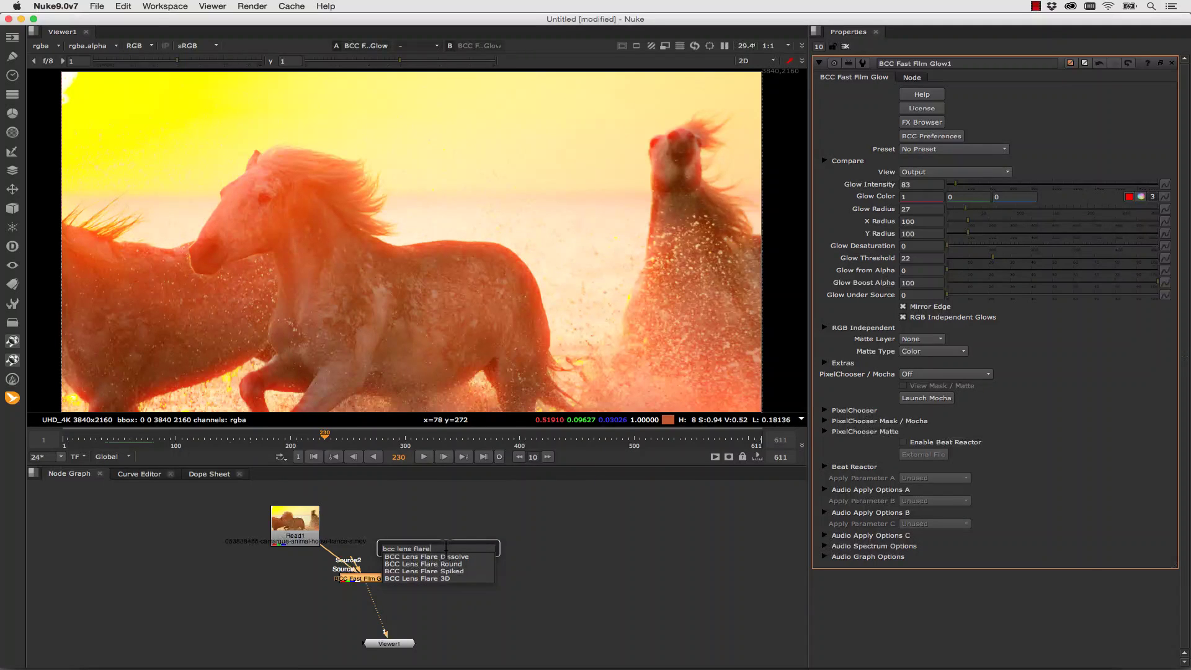
left_click(428, 578)
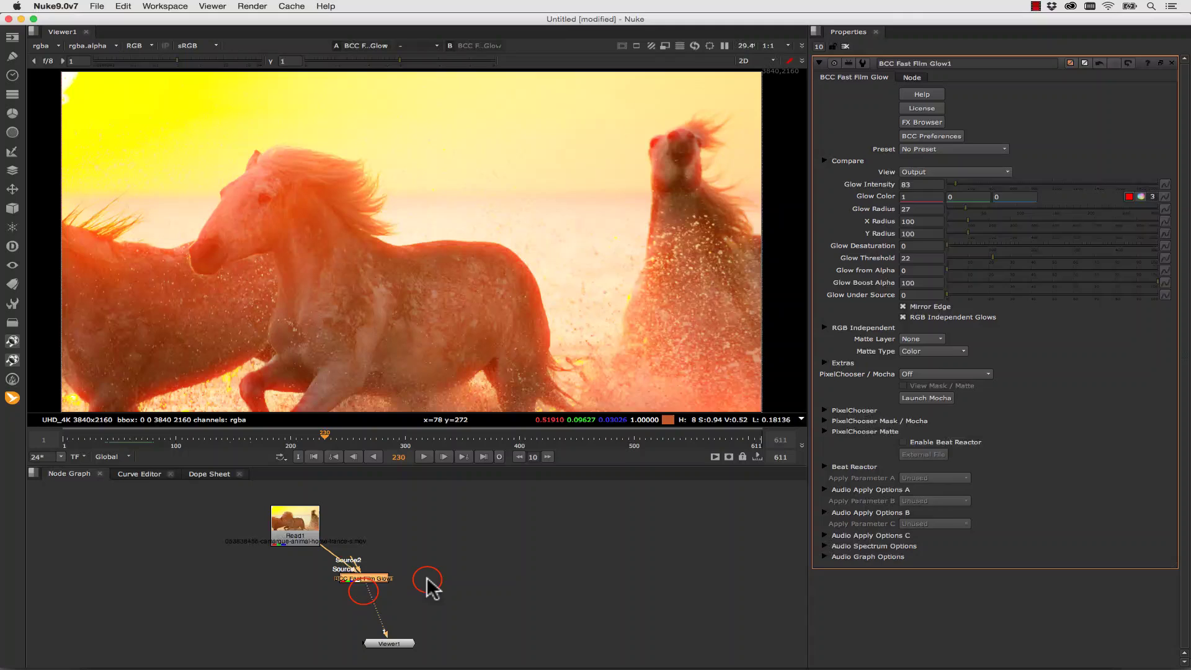
left_click_drag(372, 594, 422, 611)
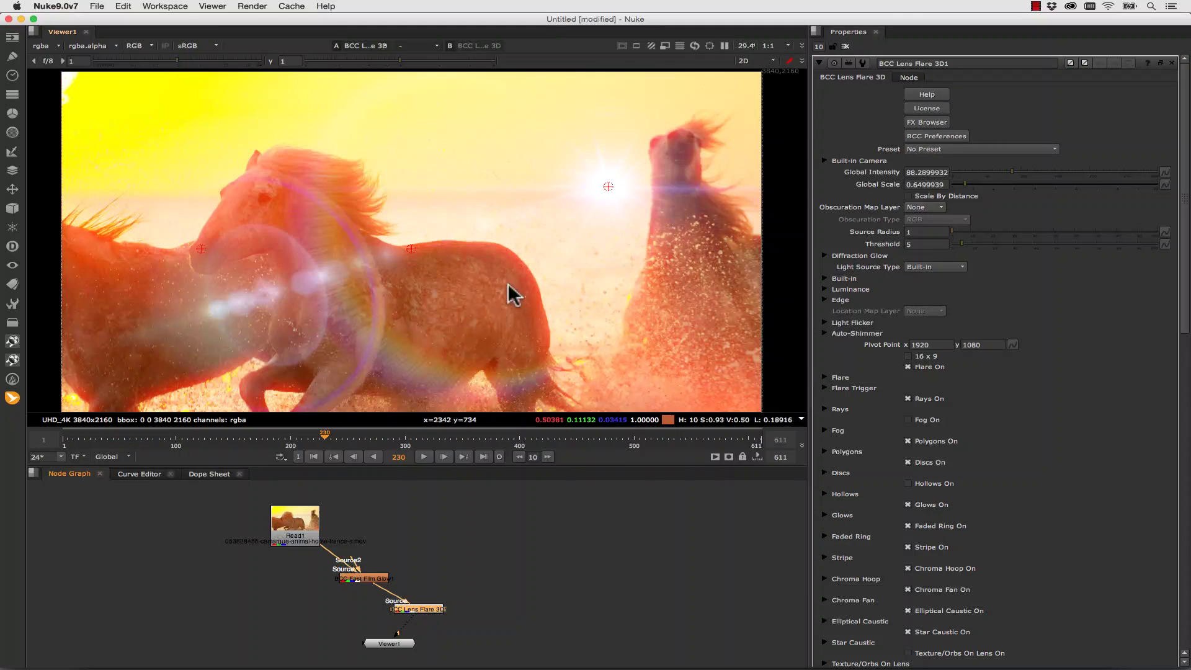
left_click_drag(607, 188, 64, 81)
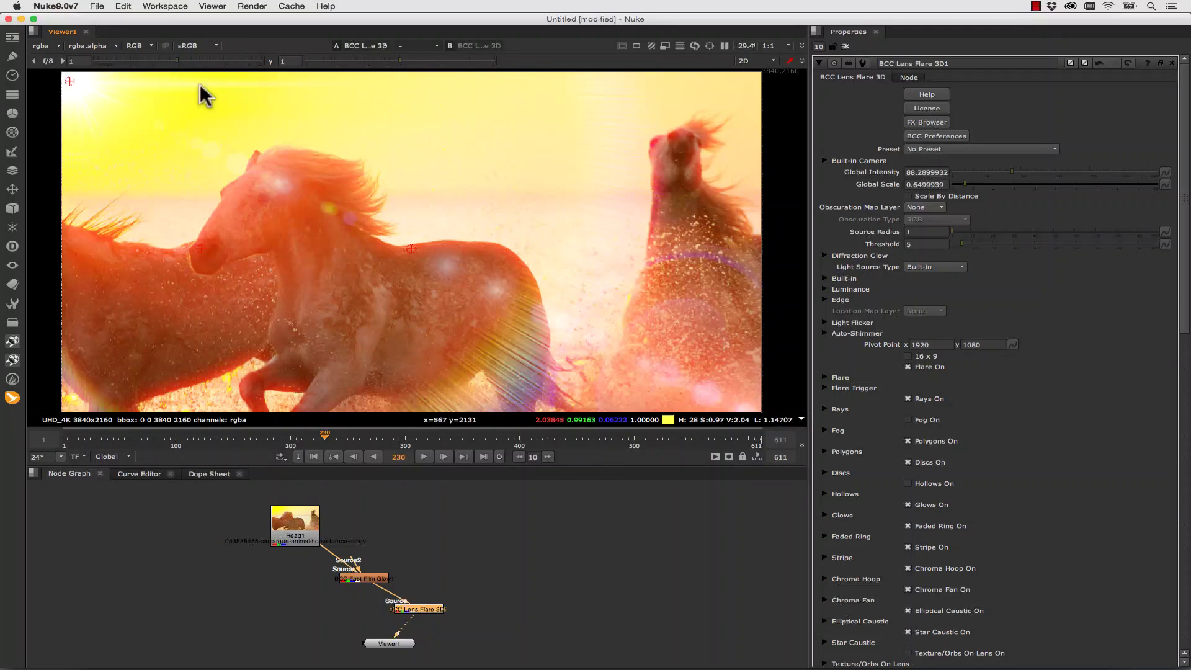
Apply the QuickTakeDD flare preset, return the flare source to top-left, and check frame 359.
left_click(916, 126)
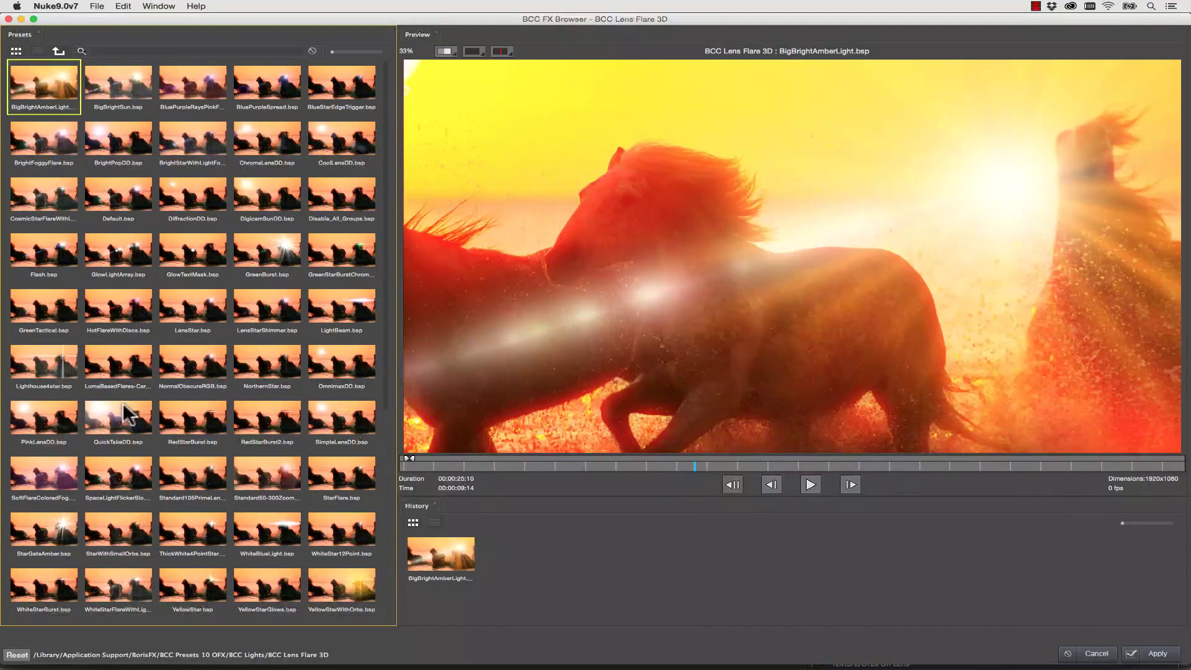
left_click(113, 420)
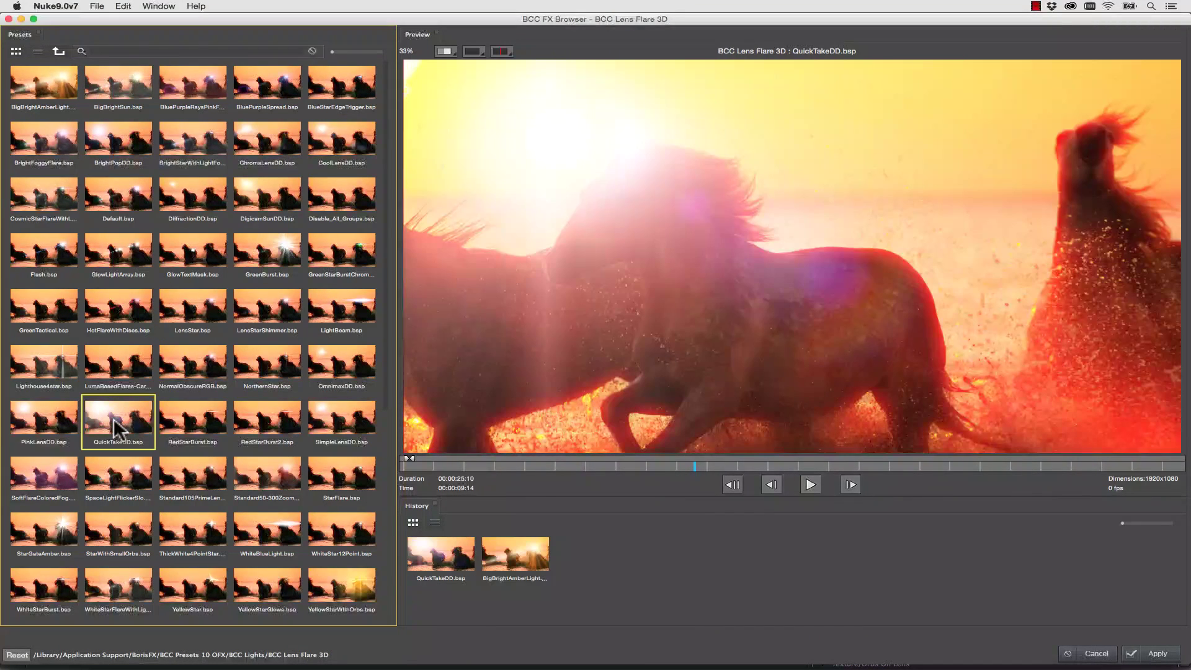
left_click(1158, 653)
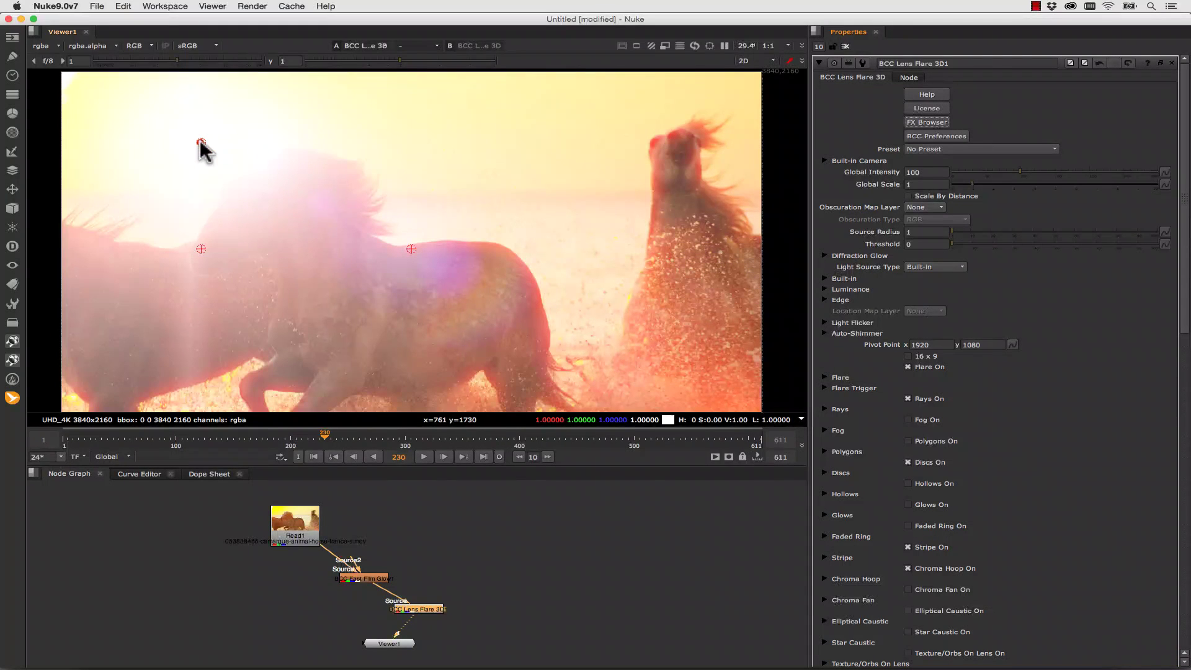
left_click_drag(200, 145, 72, 80)
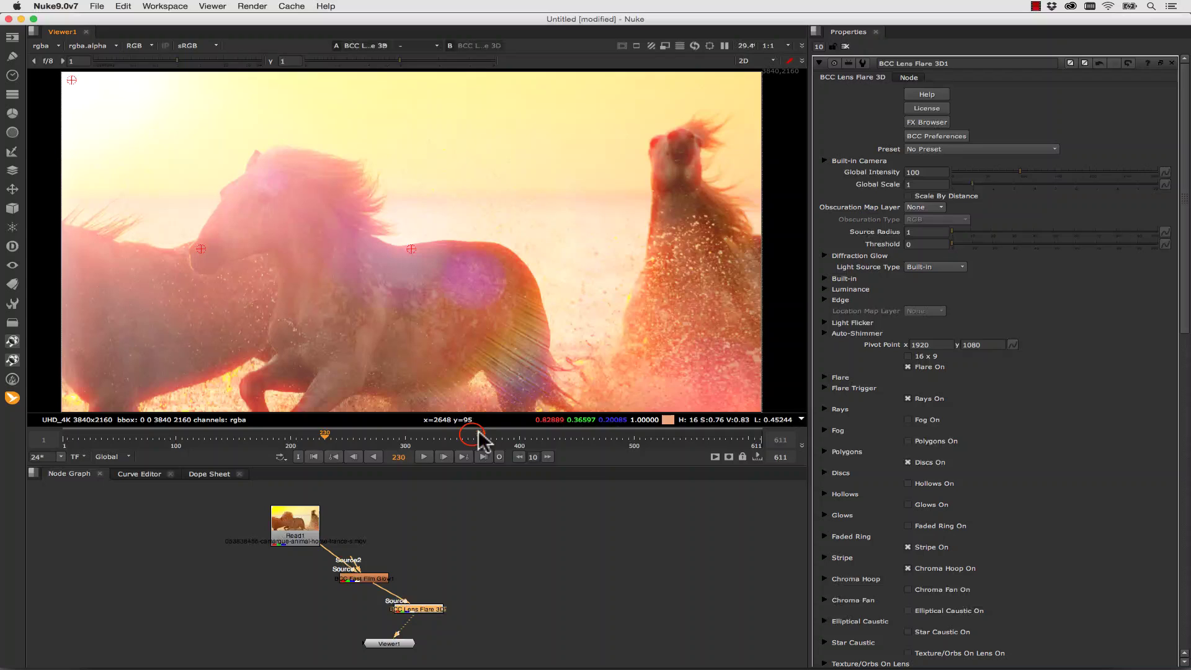
left_click(472, 438)
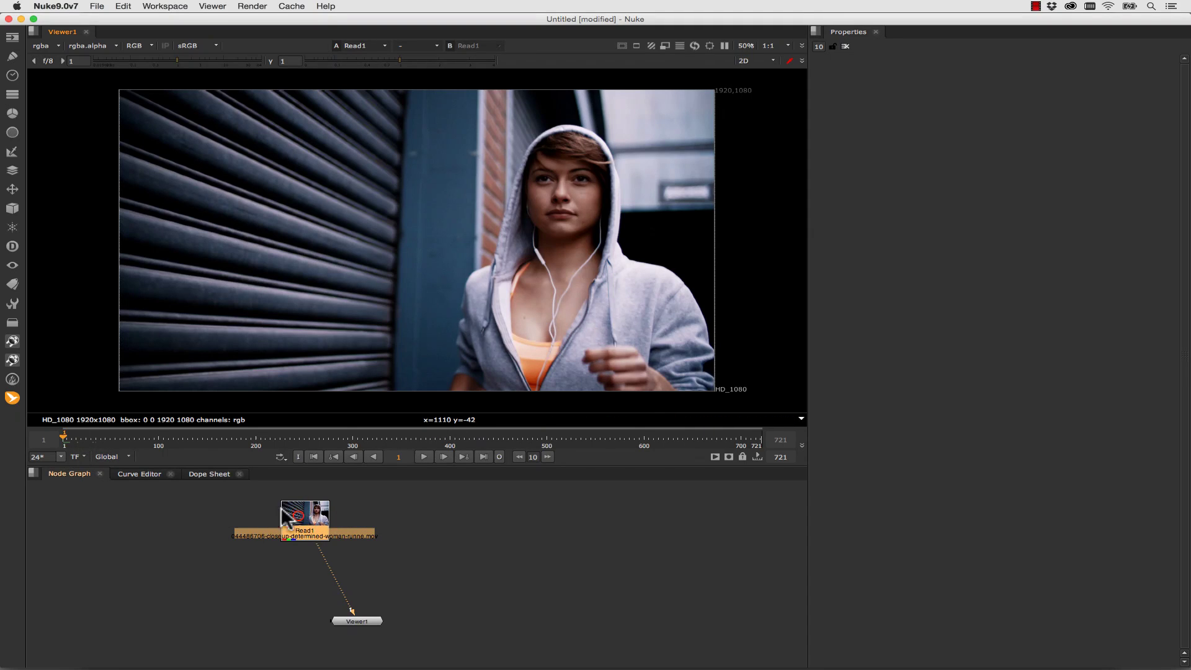
Add a BCC Fast Lens Blur node below Read1 on the runner clip.
key("Tab")
type("bcc fast len")
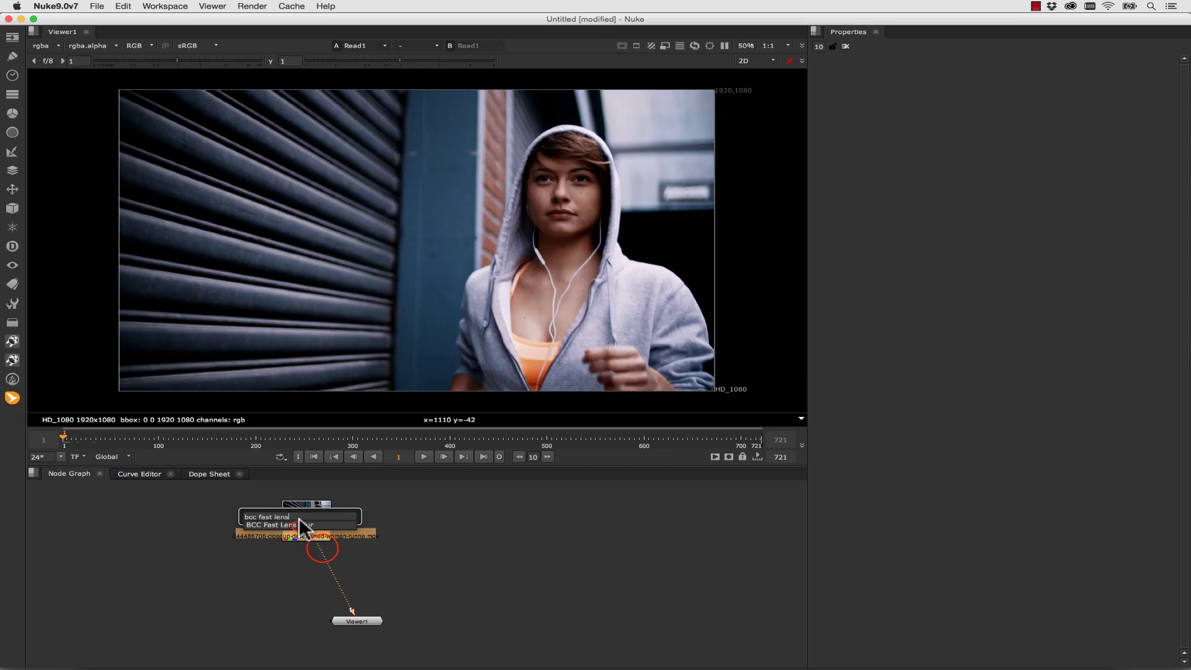
key("Return")
left_click_drag(326, 557, 337, 580)
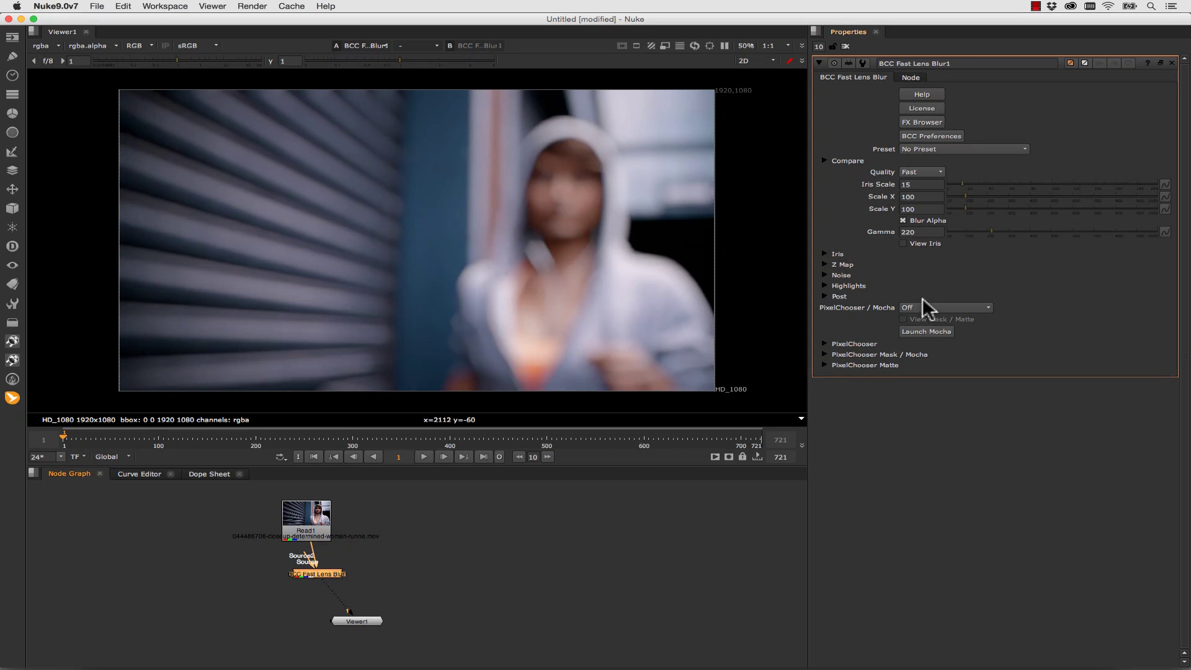
Set Iris Scale to 0 and keyframe it at frame 1.
double_click(919, 184)
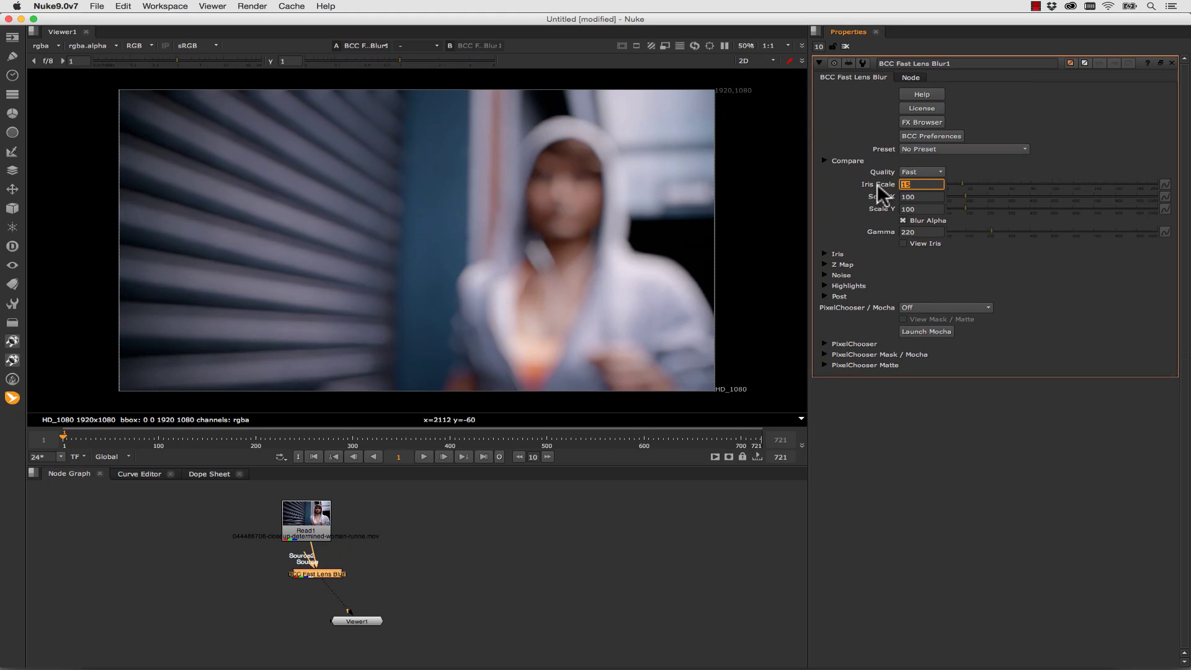
type("0")
key("Return")
left_click(1165, 184)
left_click(1152, 192)
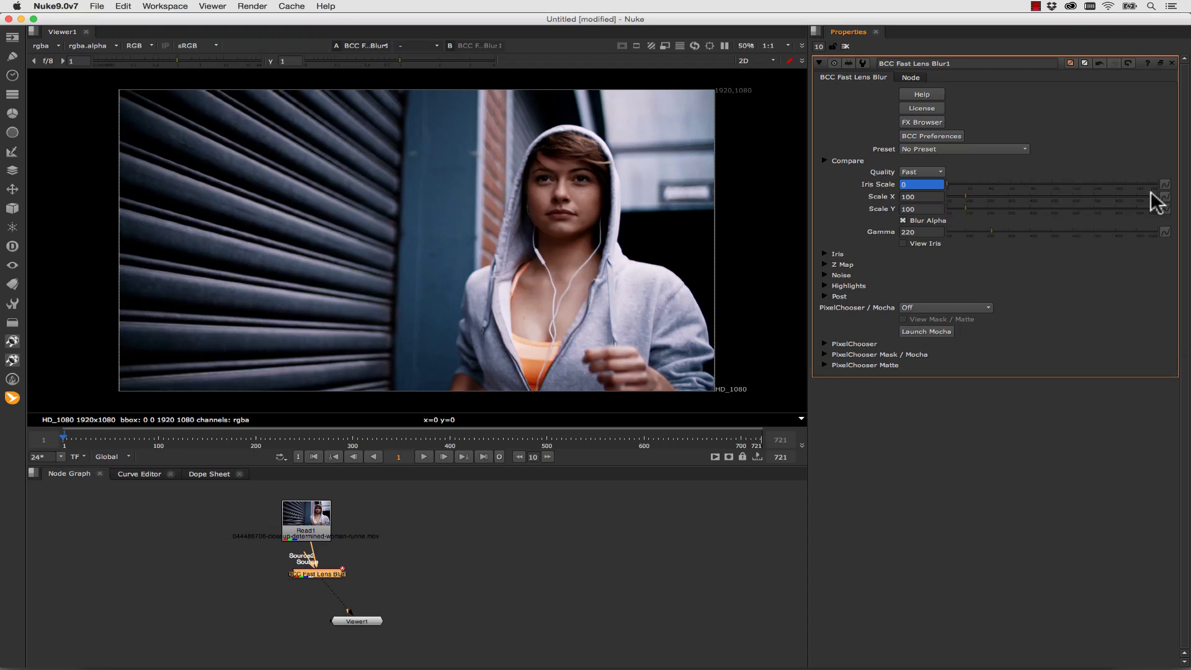
Near the clip's end, raise Iris Scale to 200, keyframe it, and play the animated blur.
left_click_drag(79, 439, 762, 435)
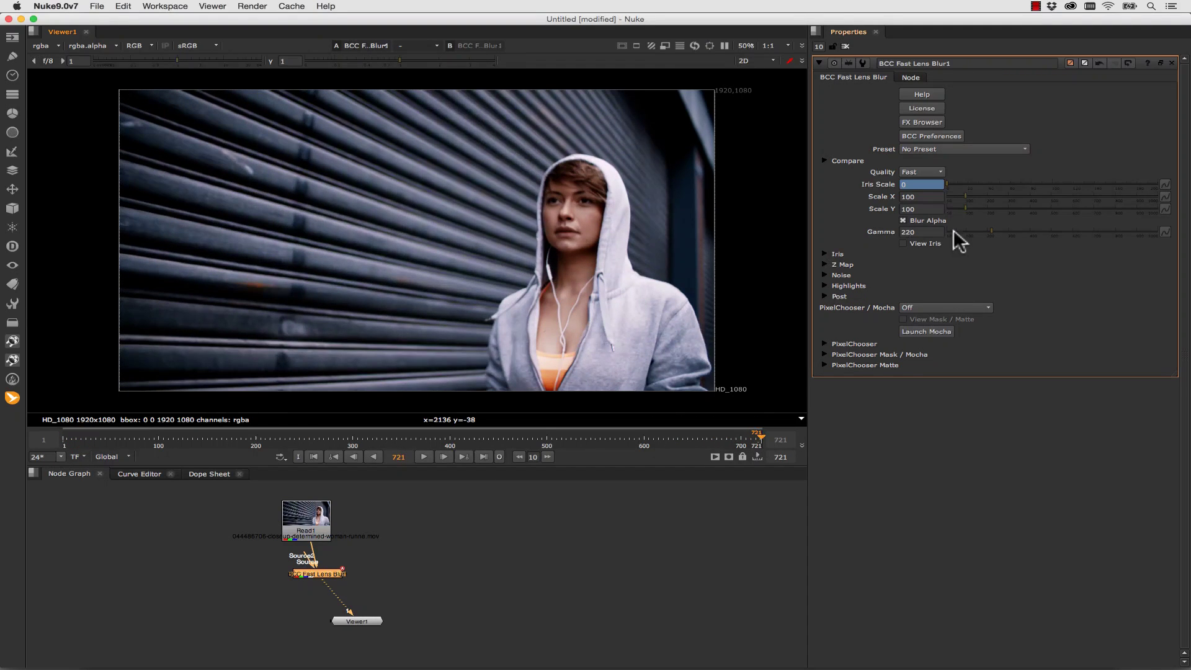
left_click(950, 183)
left_click_drag(949, 186, 1160, 192)
right_click(1160, 192)
left_click(1160, 192)
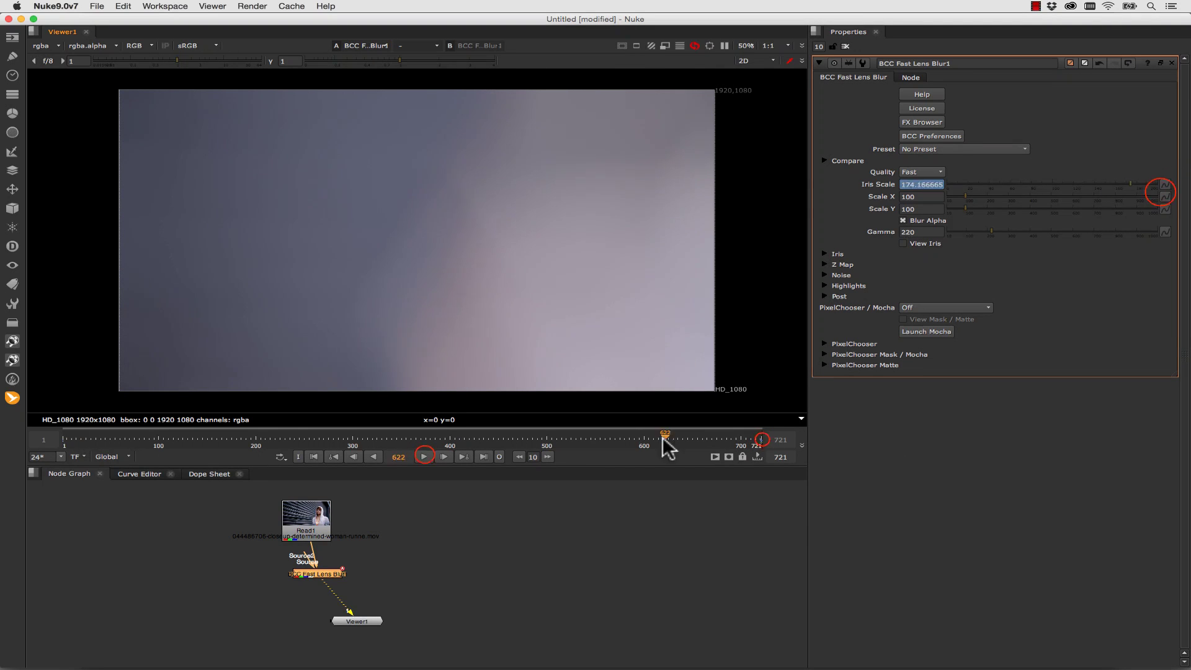
left_click(424, 456)
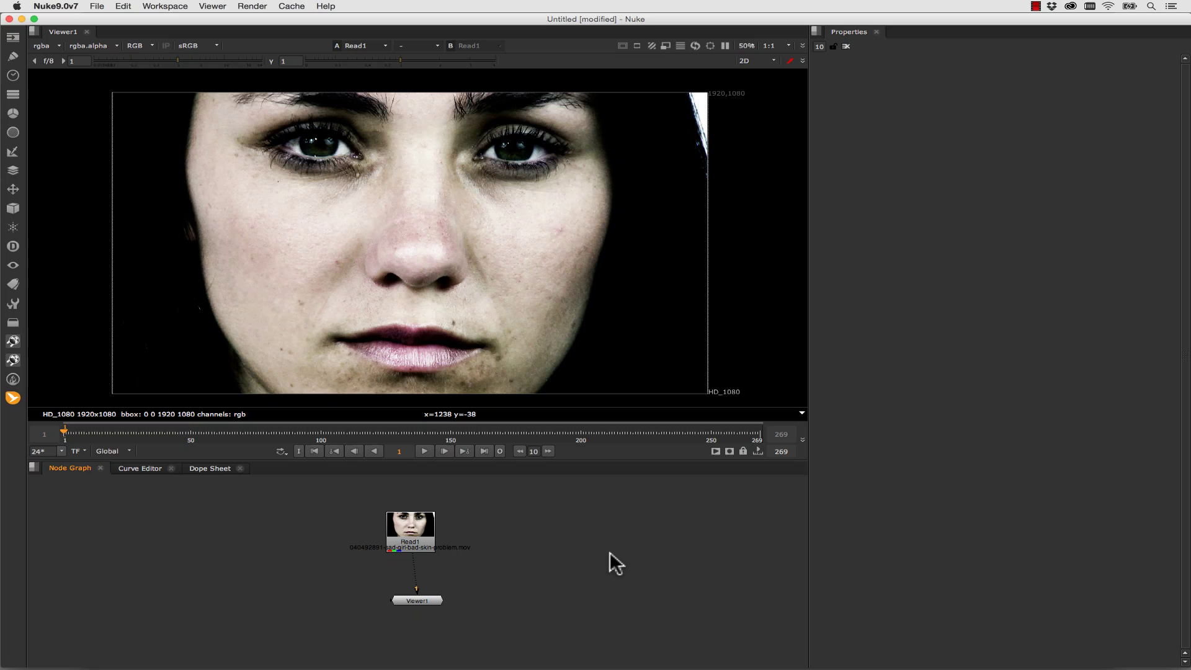
Create a BCC Beauty Studio node via 'bcc beauty' and place it below the face clip's Read1.
left_click_drag(415, 533, 299, 519)
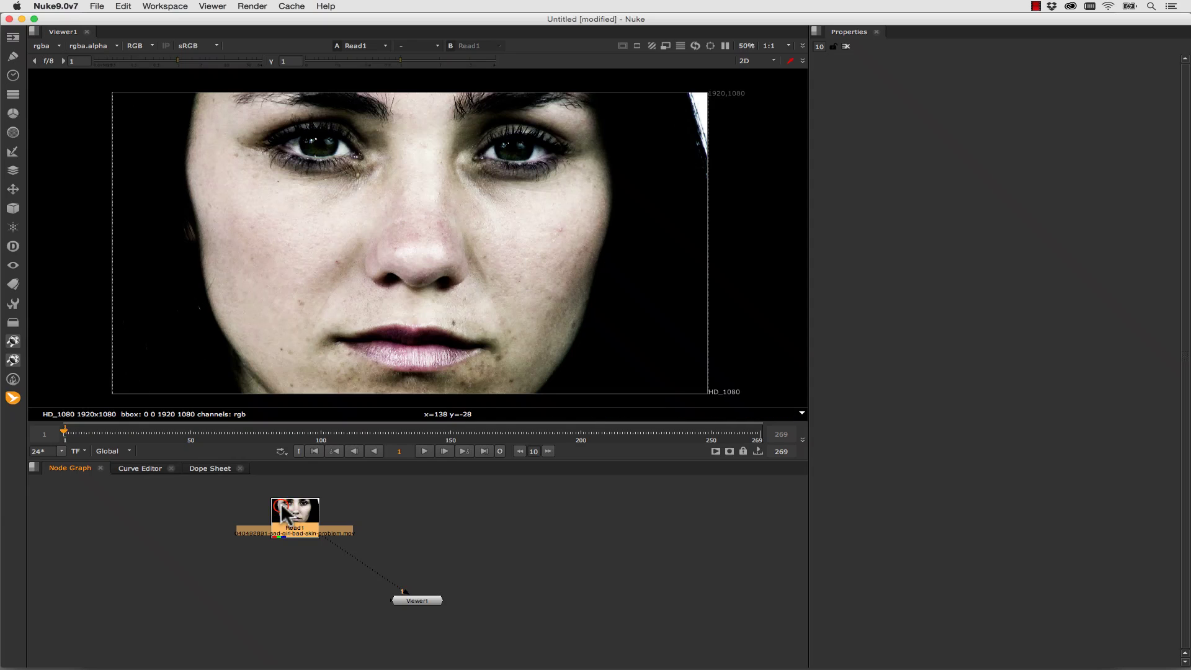
key("Tab")
type("bc")
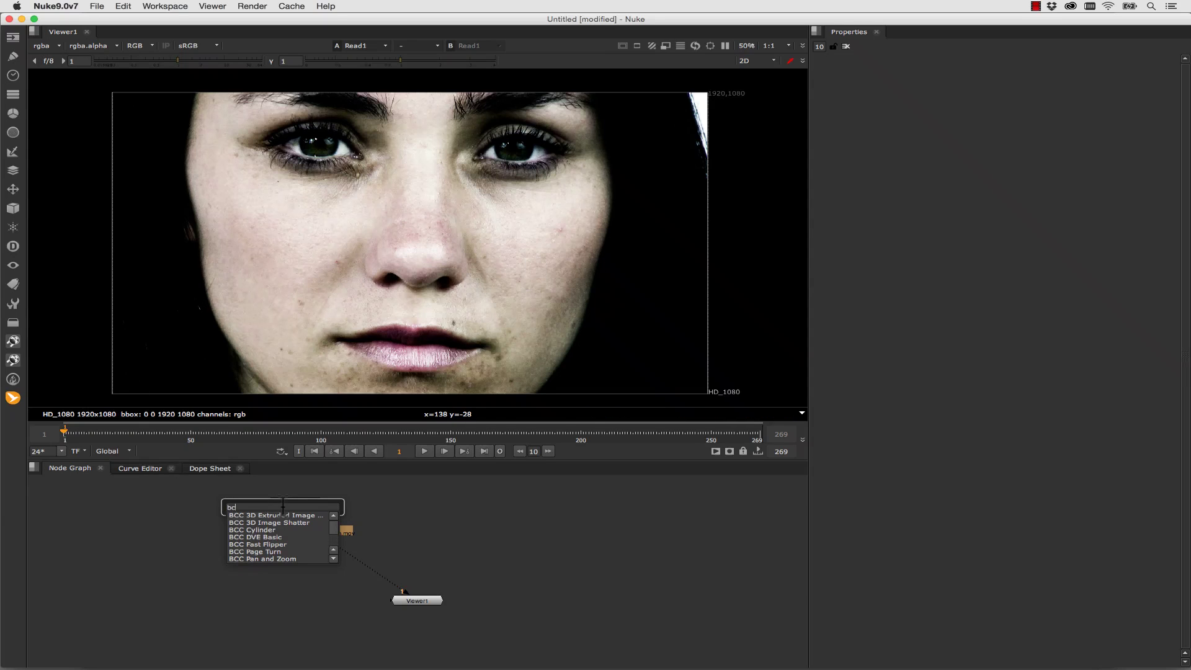
type("c beau")
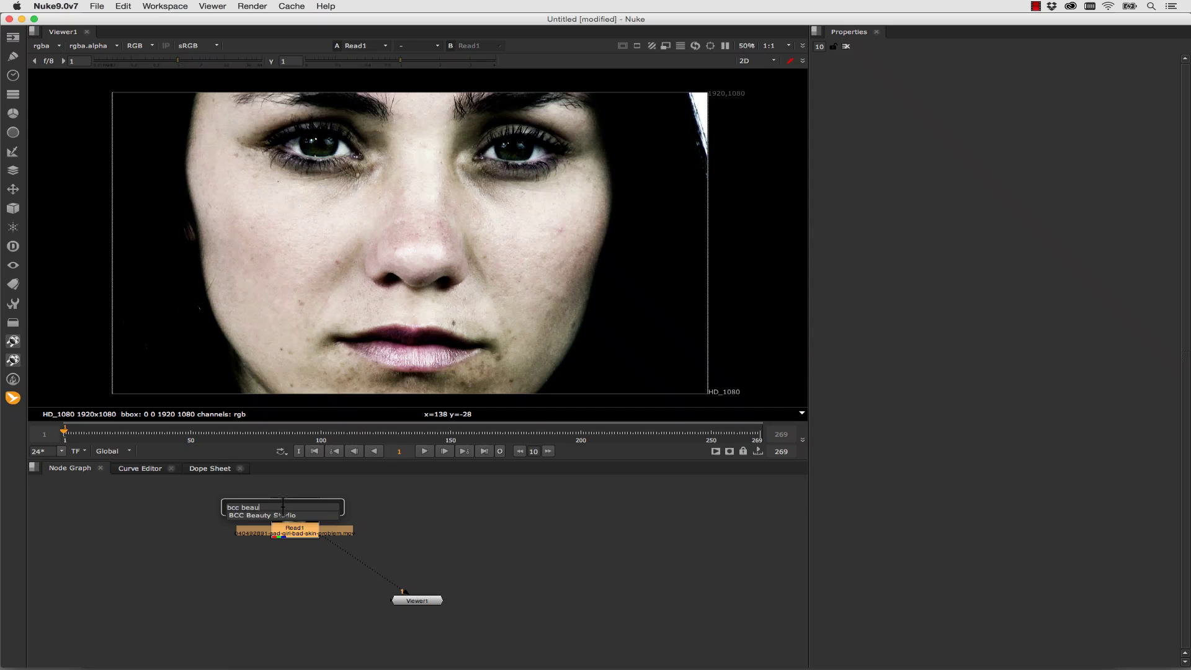
type("ty")
key("Return")
left_click_drag(300, 536, 320, 563)
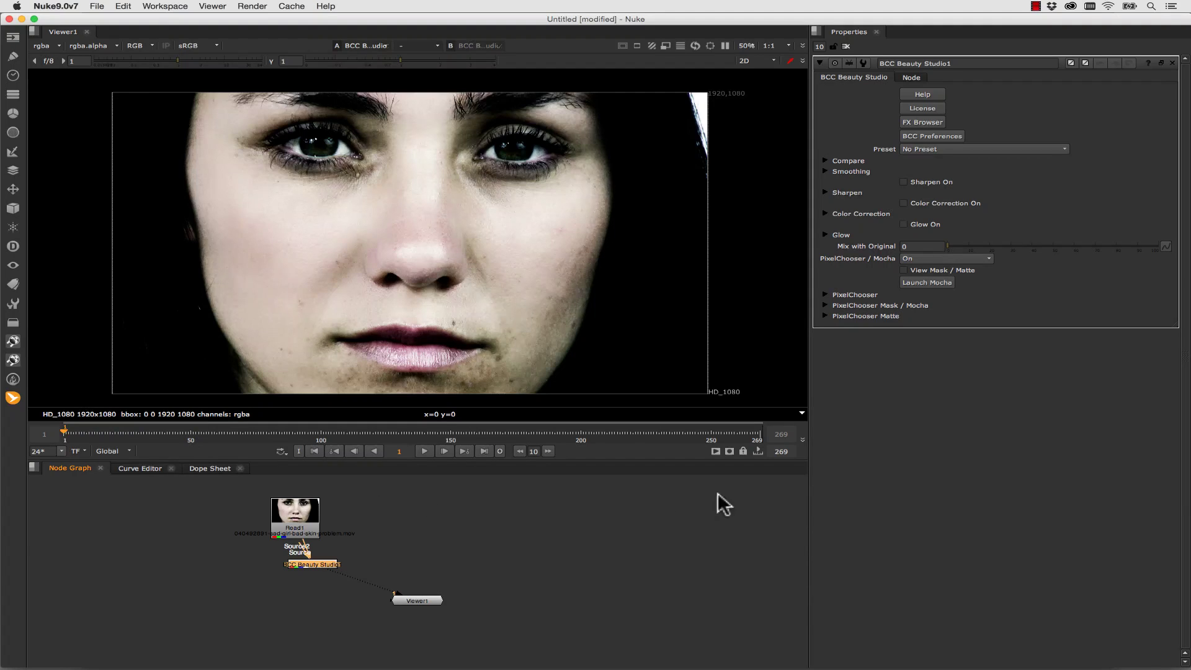
Turn on the PixelChooser and expand its Mask/Mocha and Matte settings.
left_click(825, 294)
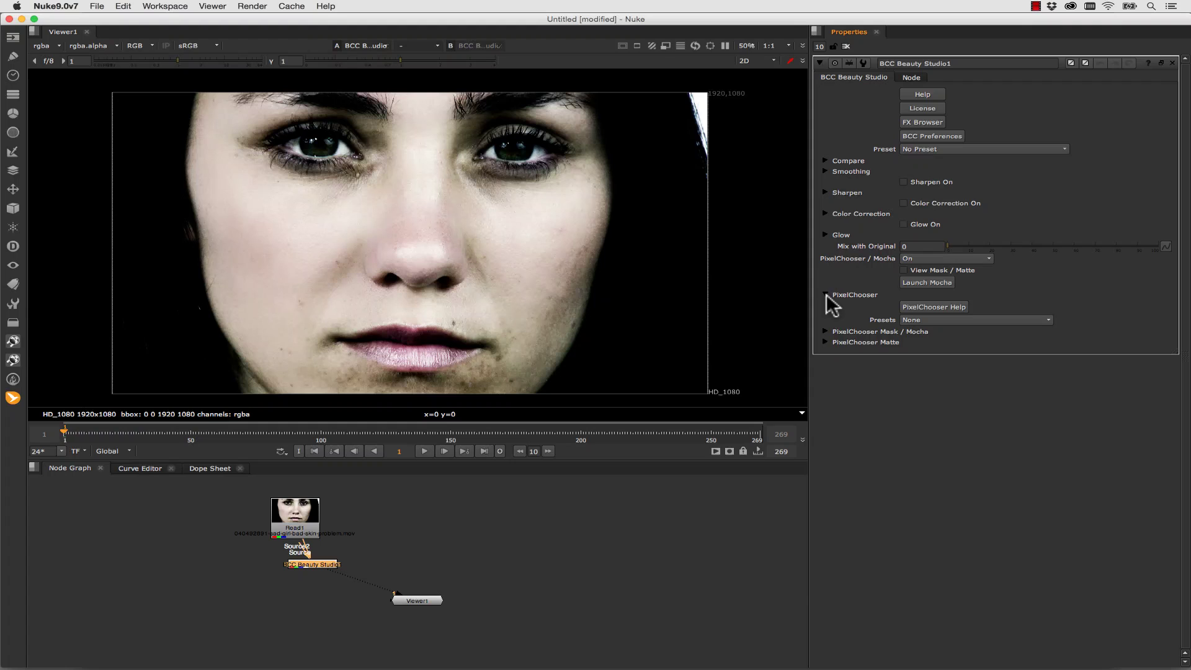
left_click(825, 331)
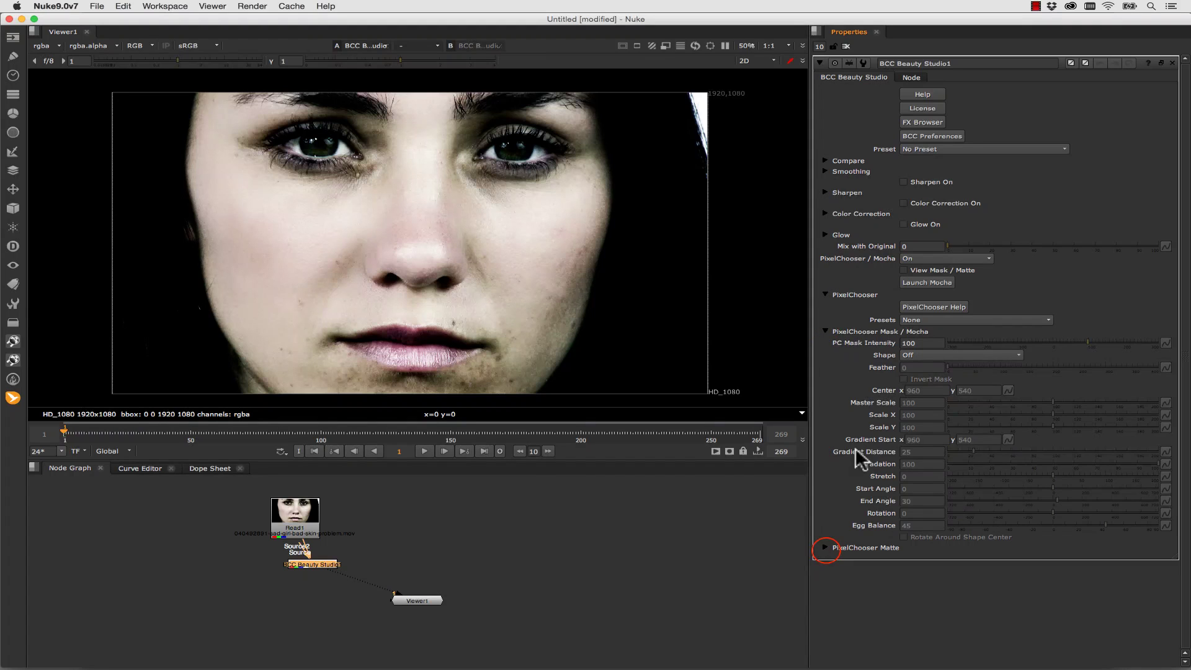
left_click(825, 547)
scroll(1042, 577, "down", 6)
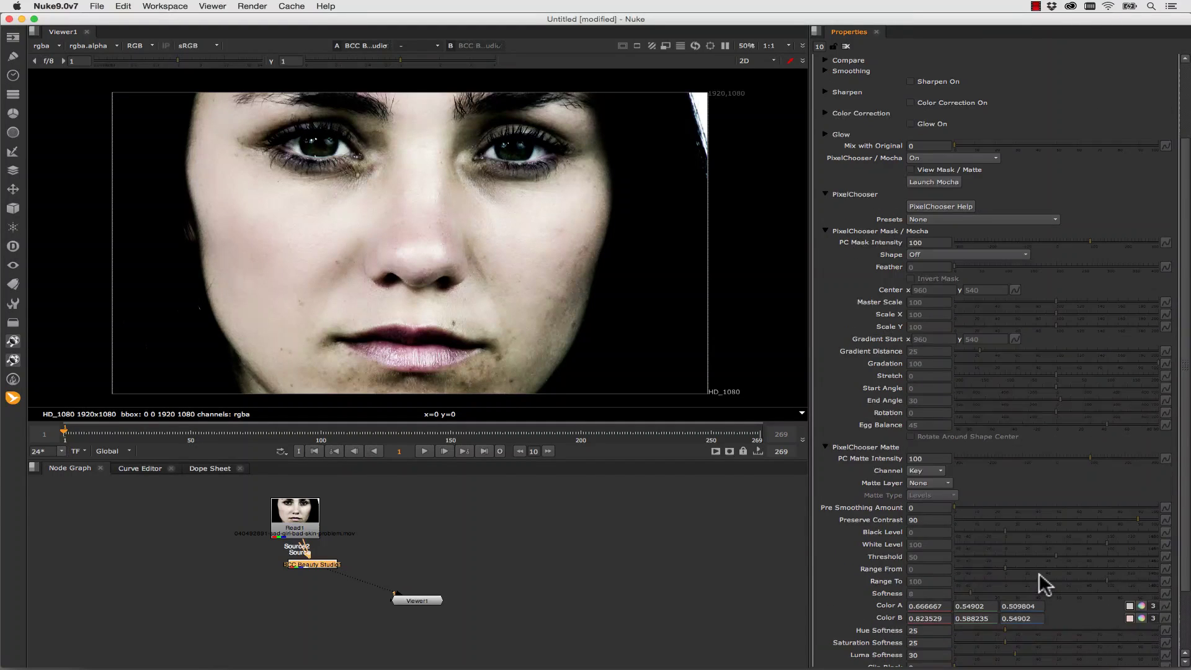
Sample Color B from the face near the mouth corner with its eyedropper, then launch Mocha.
left_click(1141, 529)
left_click(1130, 529)
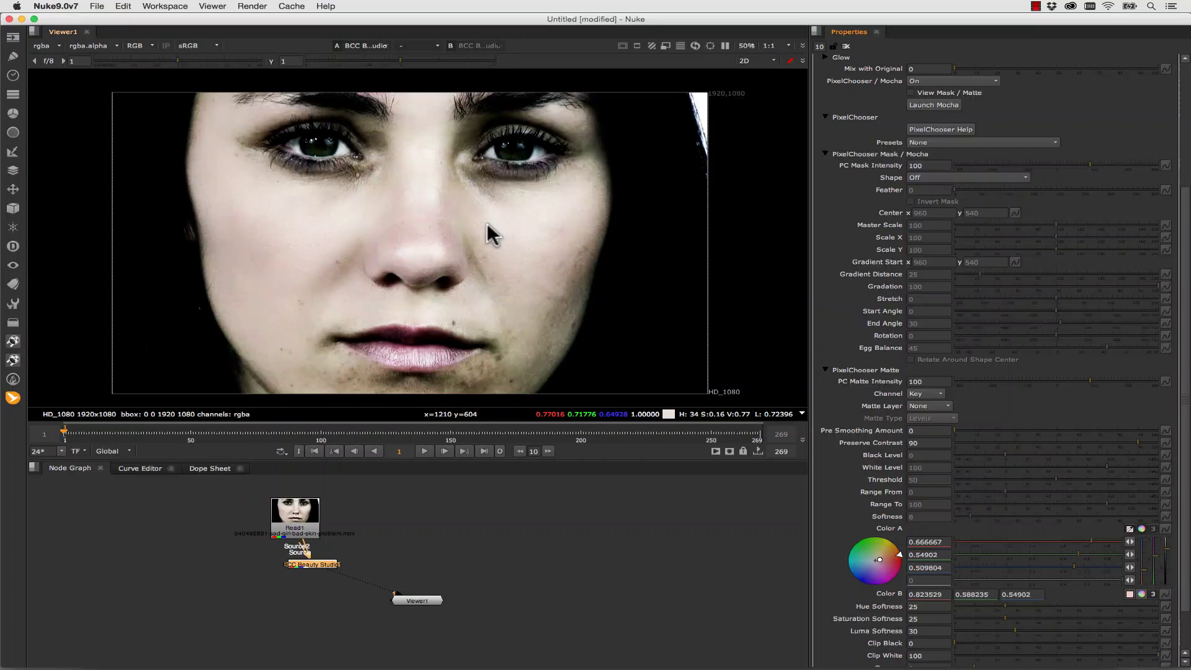
left_click(1130, 529)
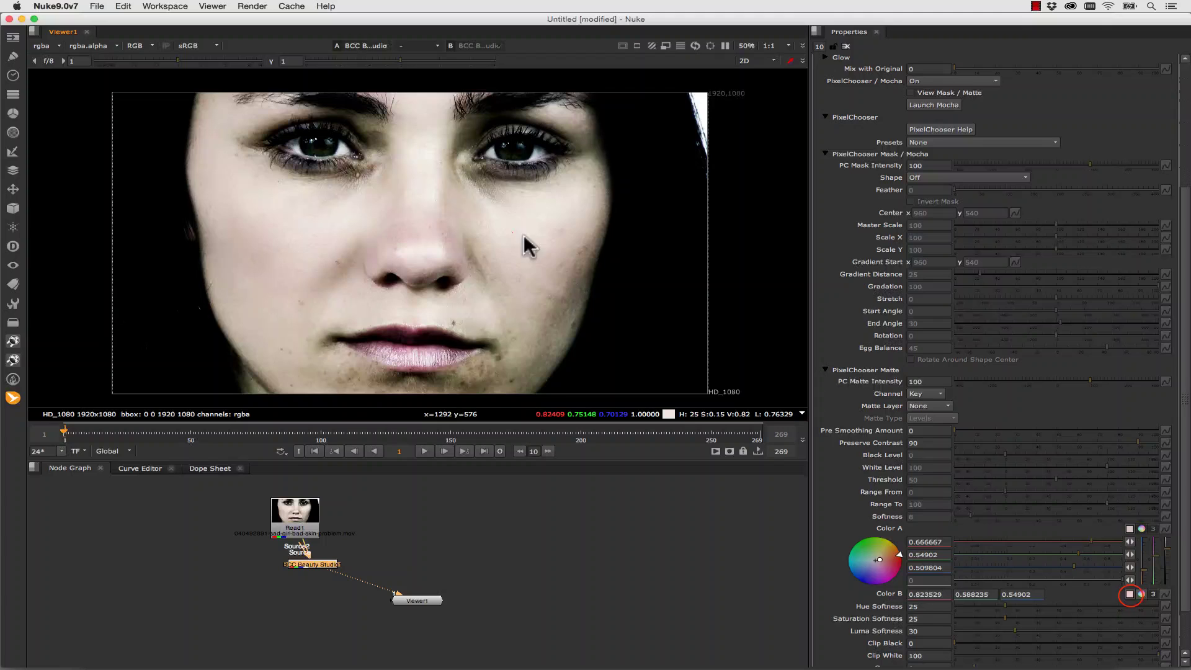
left_click(1129, 594)
left_click(498, 354, "ctrl")
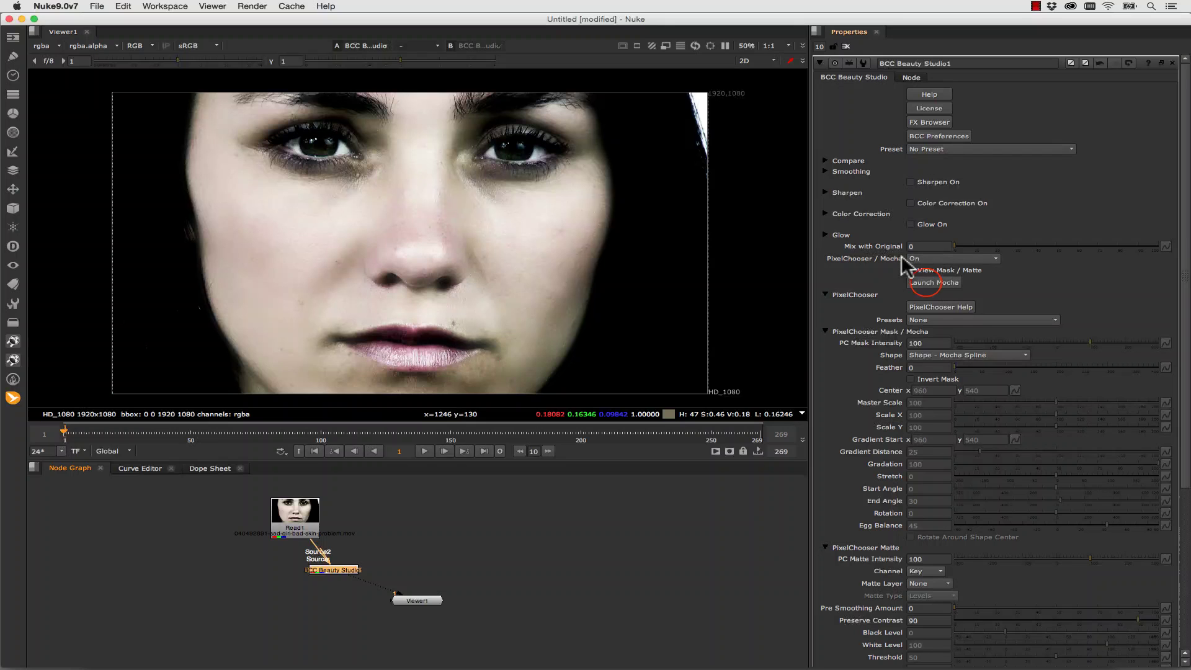
left_click(926, 283)
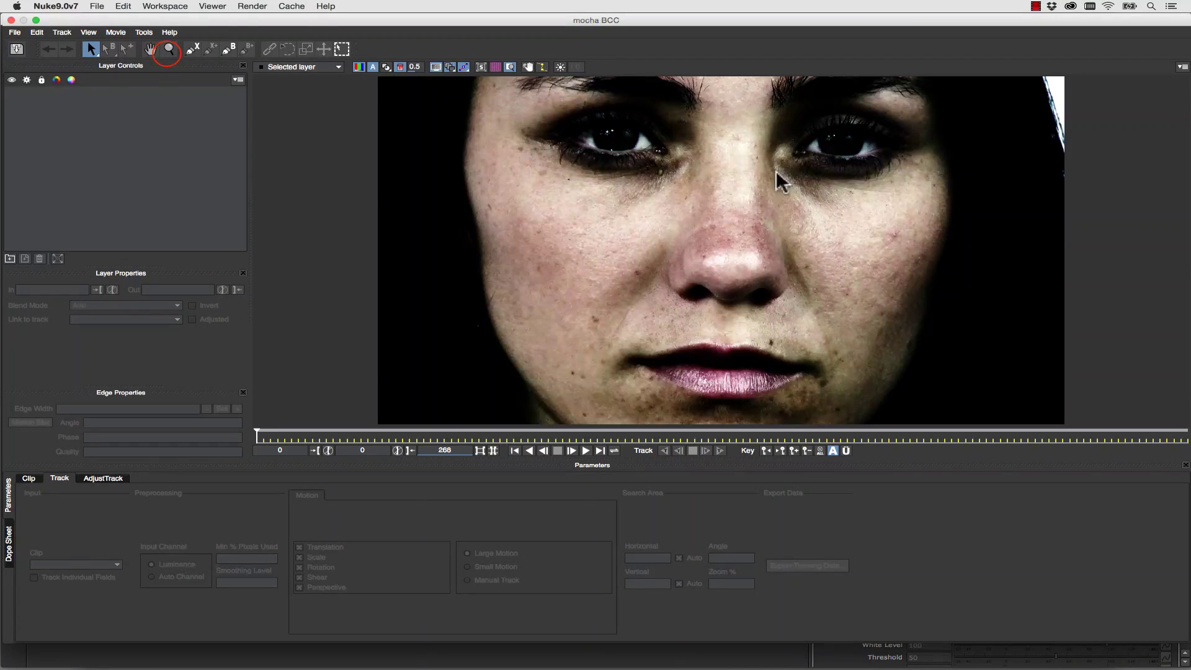
Zoom out to fit the face and trace a closed X-spline around the lips.
left_click(168, 49)
left_click_drag(656, 183, 712, 205)
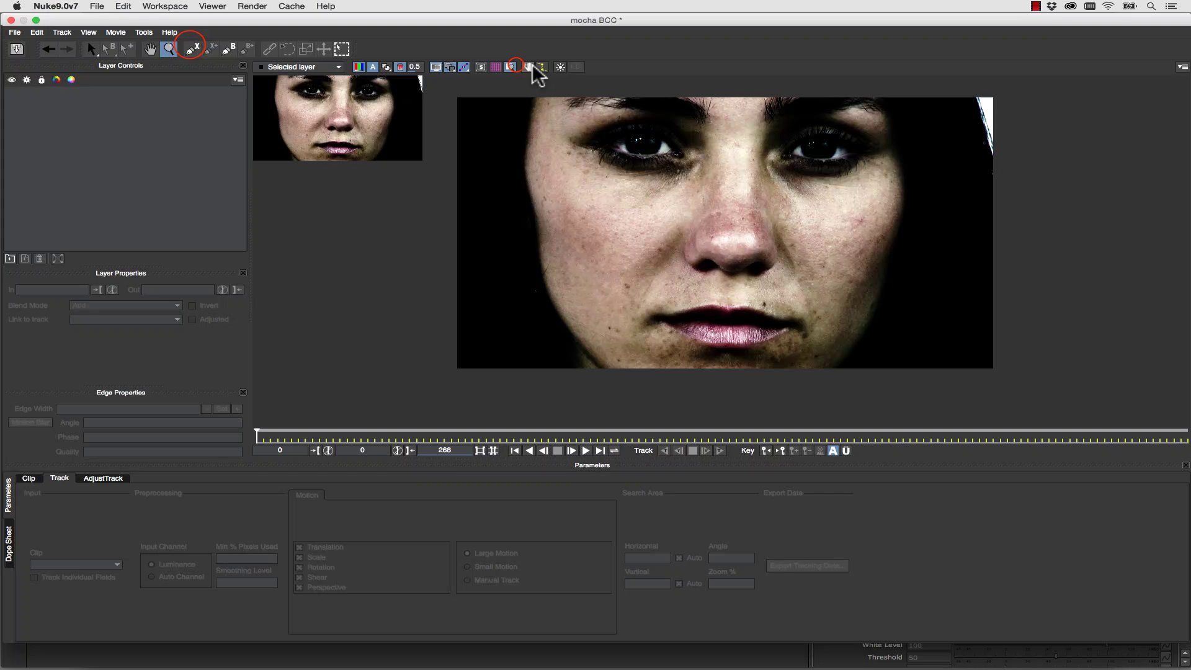
left_click(190, 47)
left_click(627, 324)
left_click(650, 318)
left_click(683, 307)
left_click(706, 302)
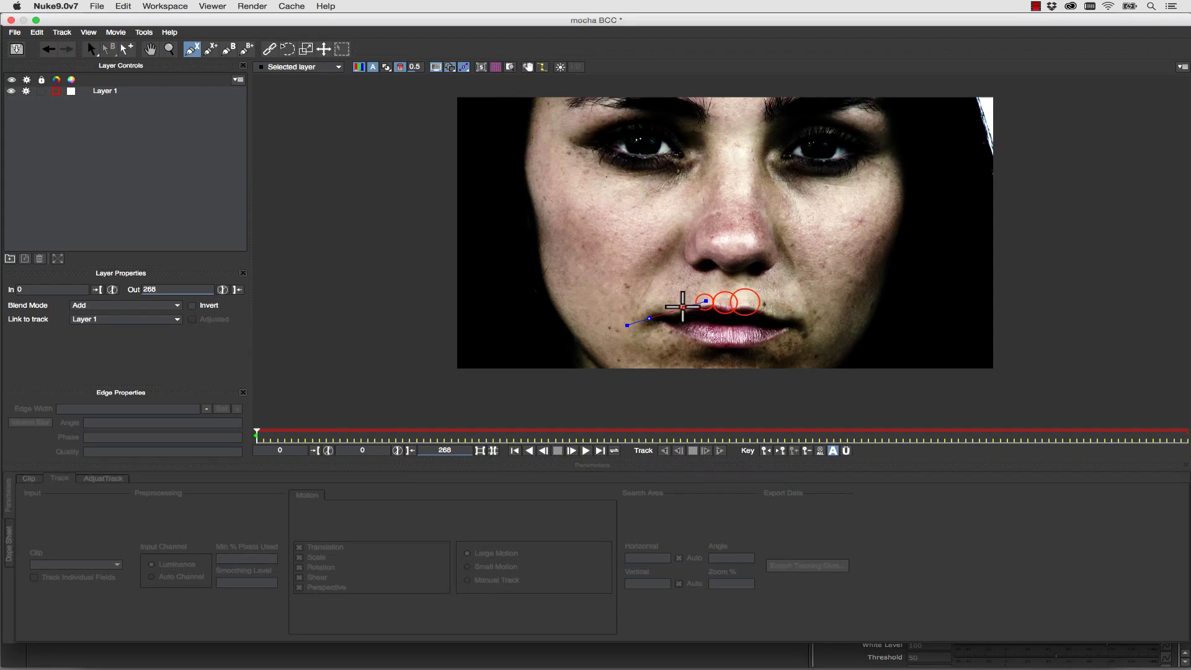
left_click(726, 304)
left_click(745, 302)
left_click(776, 314)
left_click(801, 317)
left_click(793, 335)
left_click(765, 347)
left_click(709, 351)
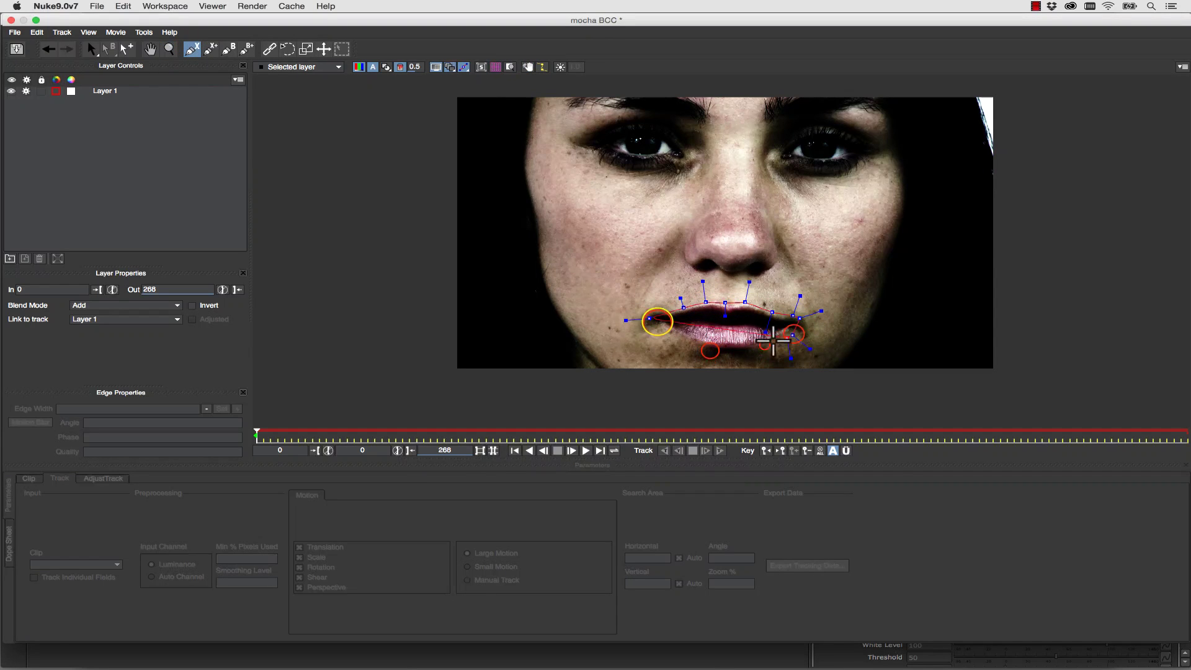
left_click(656, 321)
Add closed splines around the left and right eyes in the same layer.
left_click(210, 49)
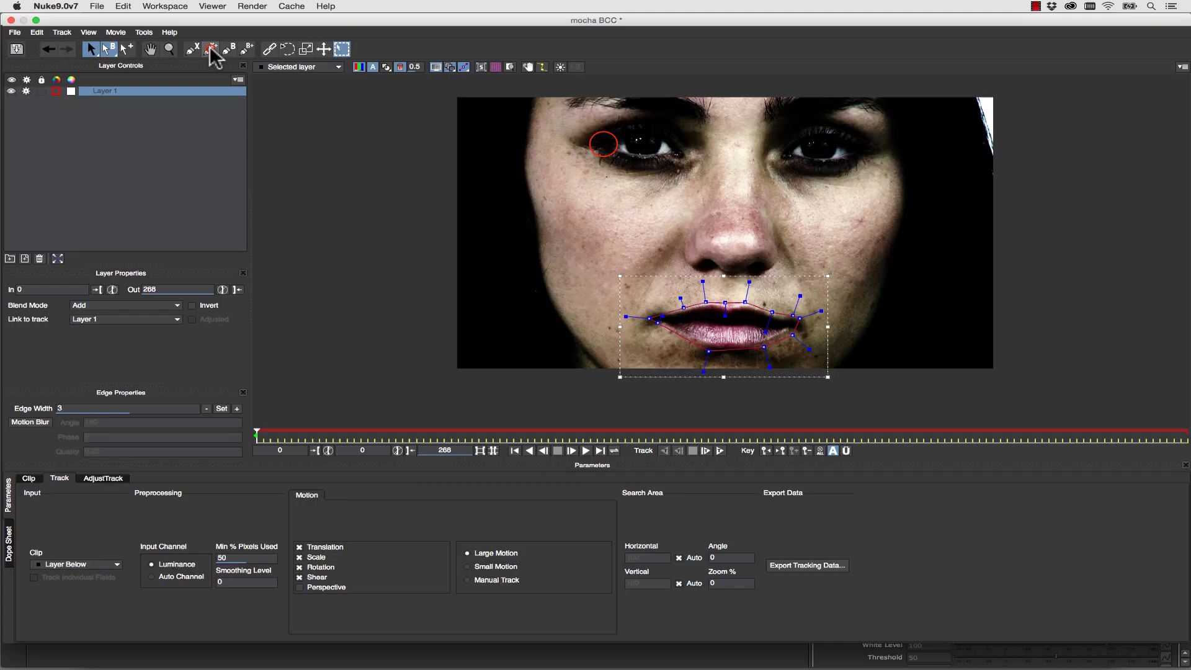
left_click(604, 144)
left_click(649, 127)
left_click(676, 136)
left_click(685, 158)
left_click(583, 153)
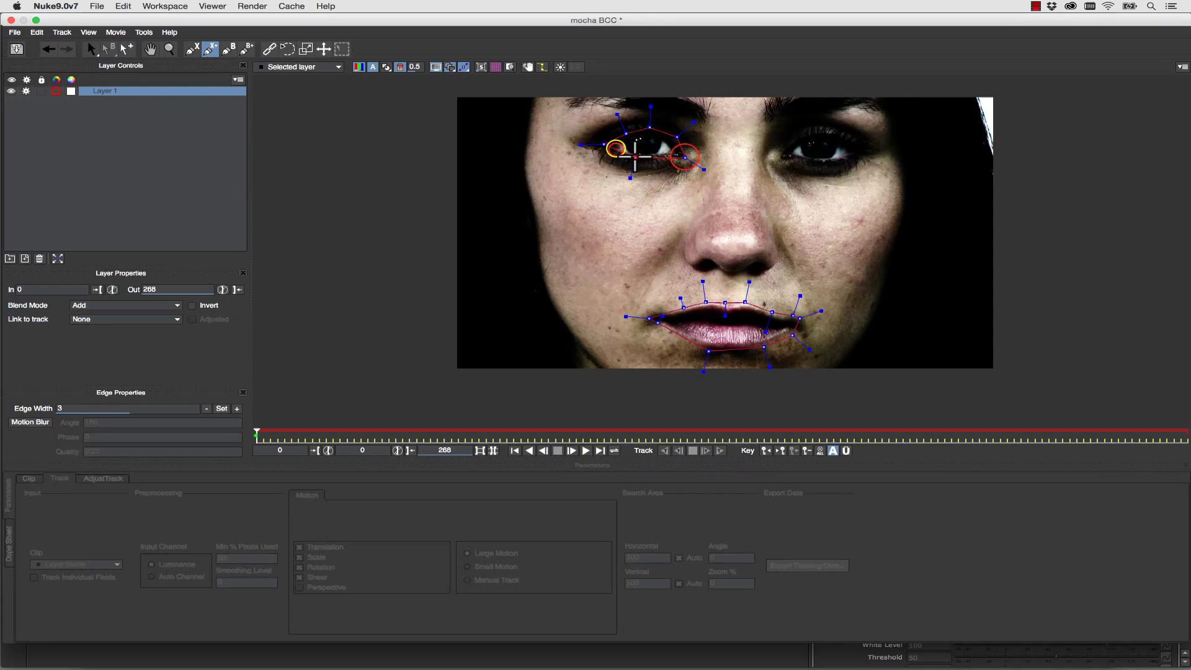
right_click(611, 148)
left_click(211, 48)
left_click(779, 157)
left_click(821, 128)
left_click(855, 137)
left_click(858, 157)
left_click(815, 160)
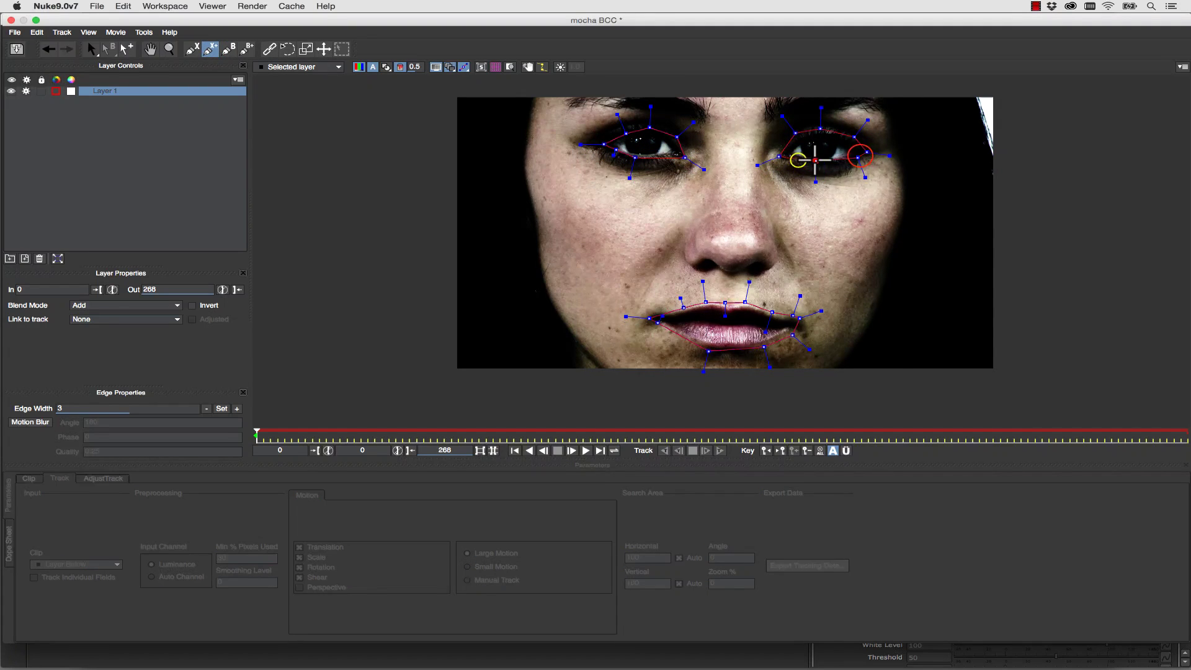
right_click(627, 159)
Draw a closed spline outlining the whole face from jaw over the head to chin.
left_click(211, 49)
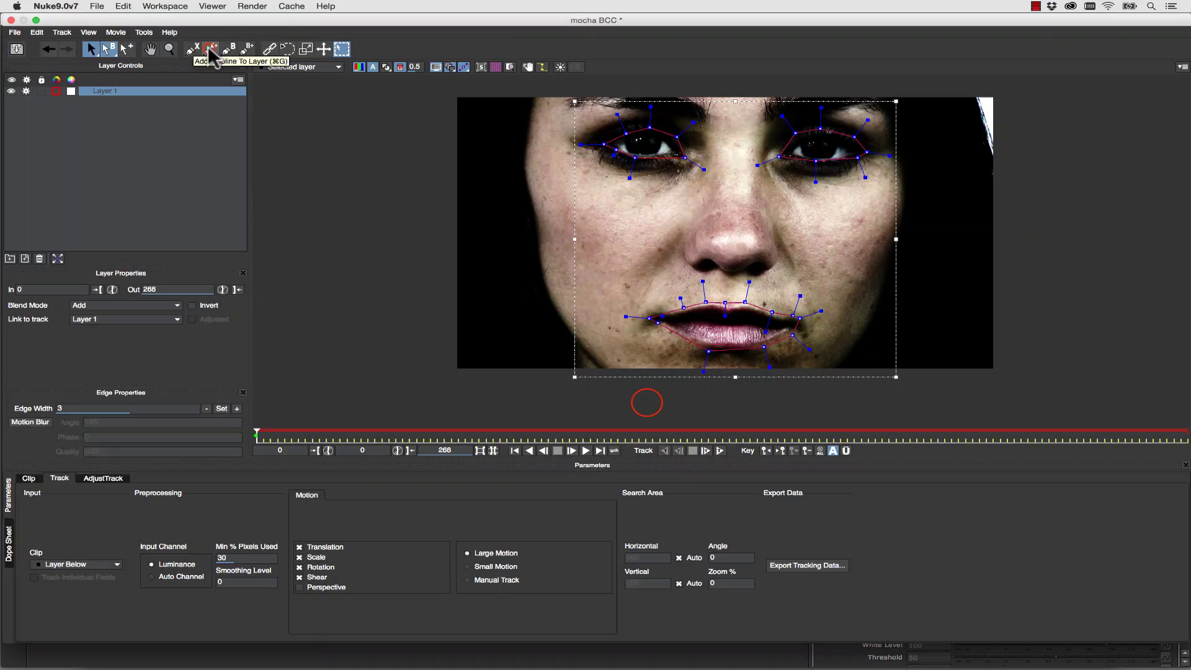
left_click(647, 403)
left_click(575, 346)
left_click(535, 262)
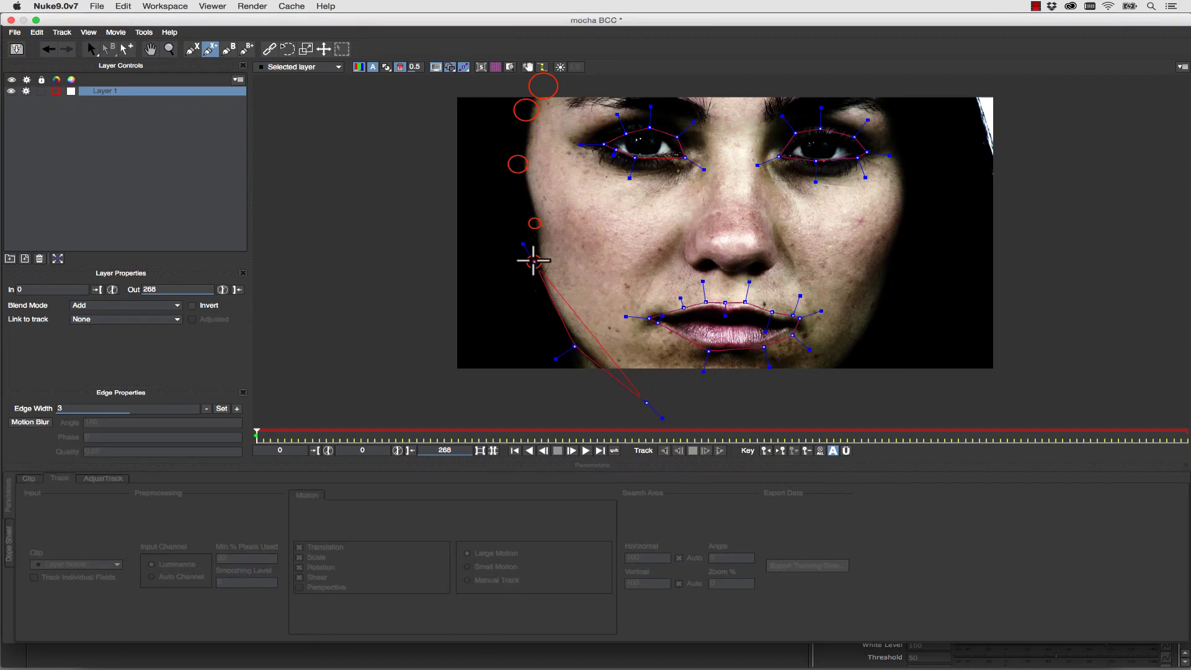
left_click(535, 222)
left_click(519, 164)
left_click(526, 109)
left_click(546, 86)
left_click(744, 78)
left_click(861, 88)
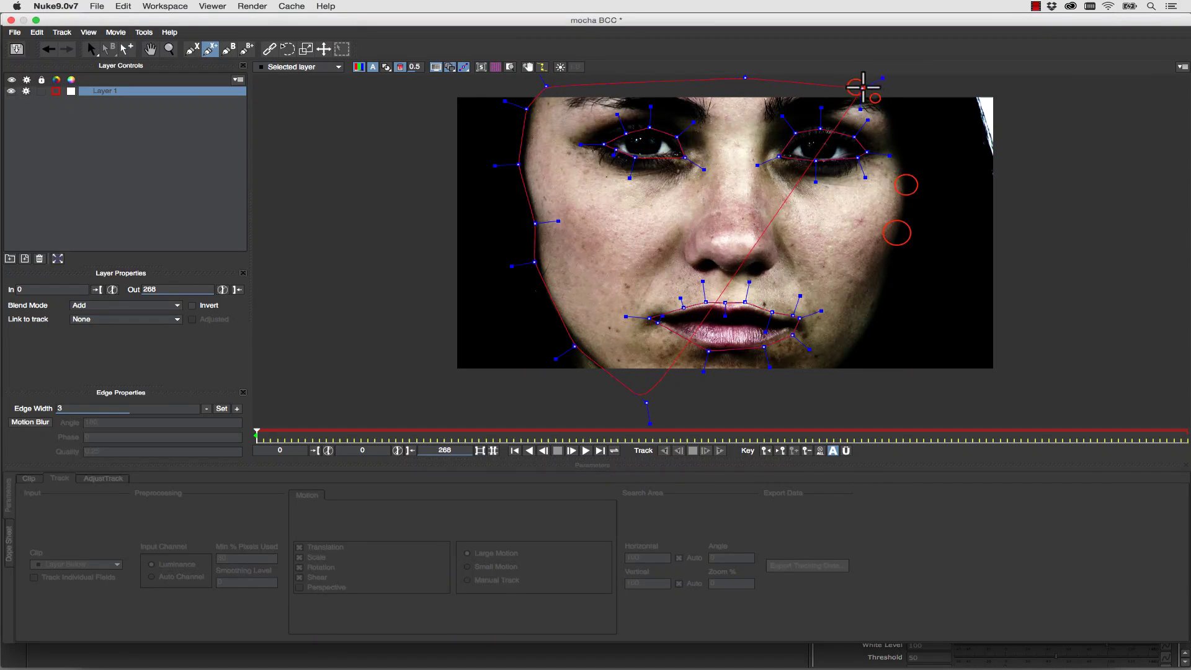
left_click(878, 103)
left_click(906, 185)
left_click(898, 234)
left_click(876, 295)
left_click(864, 338)
left_click(827, 371)
left_click(799, 394)
right_click(780, 391)
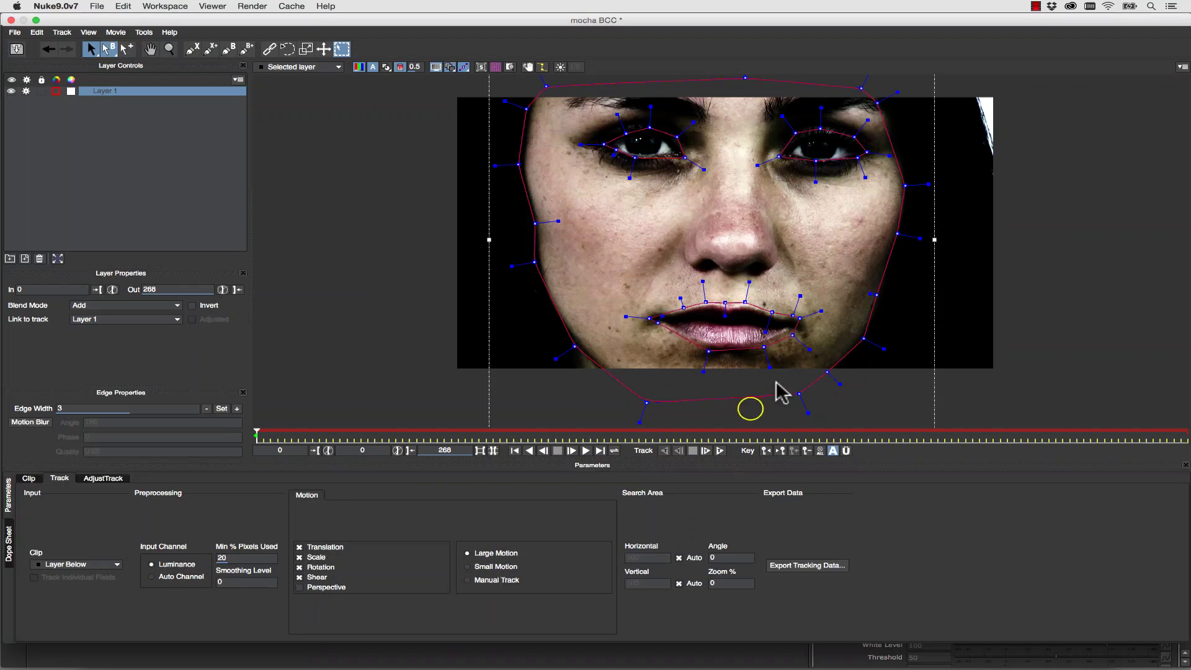
Track the face shapes forward, stop tracking, and close Mocha back to Nuke.
left_click(720, 451)
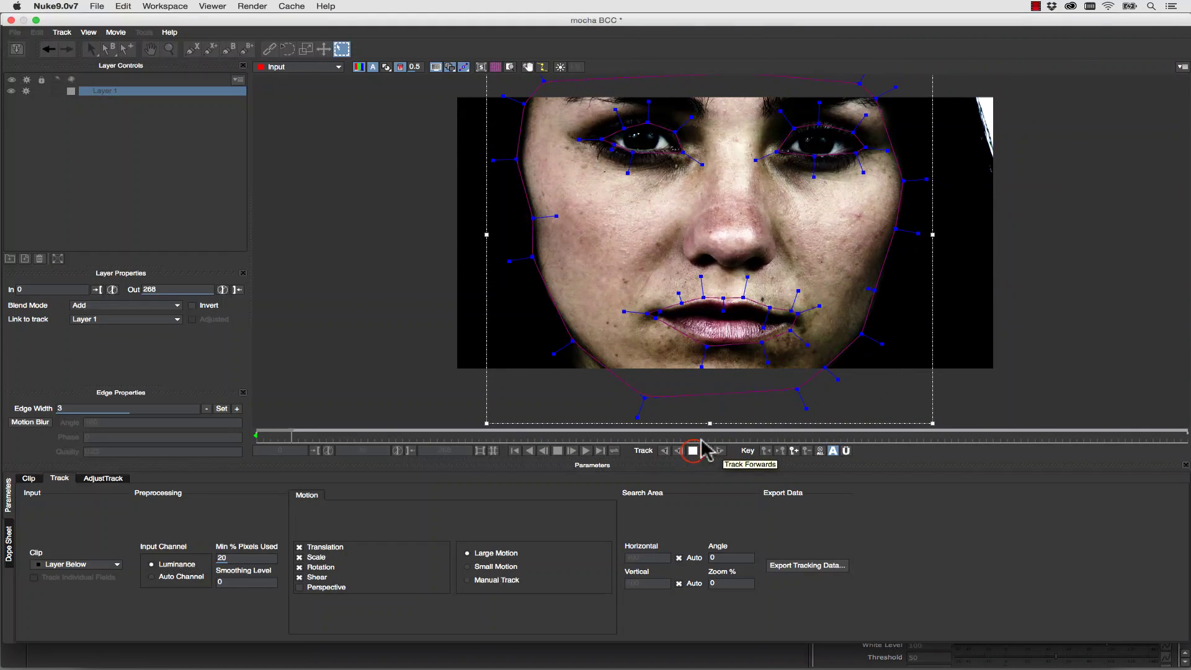
left_click(693, 451)
left_click(17, 48)
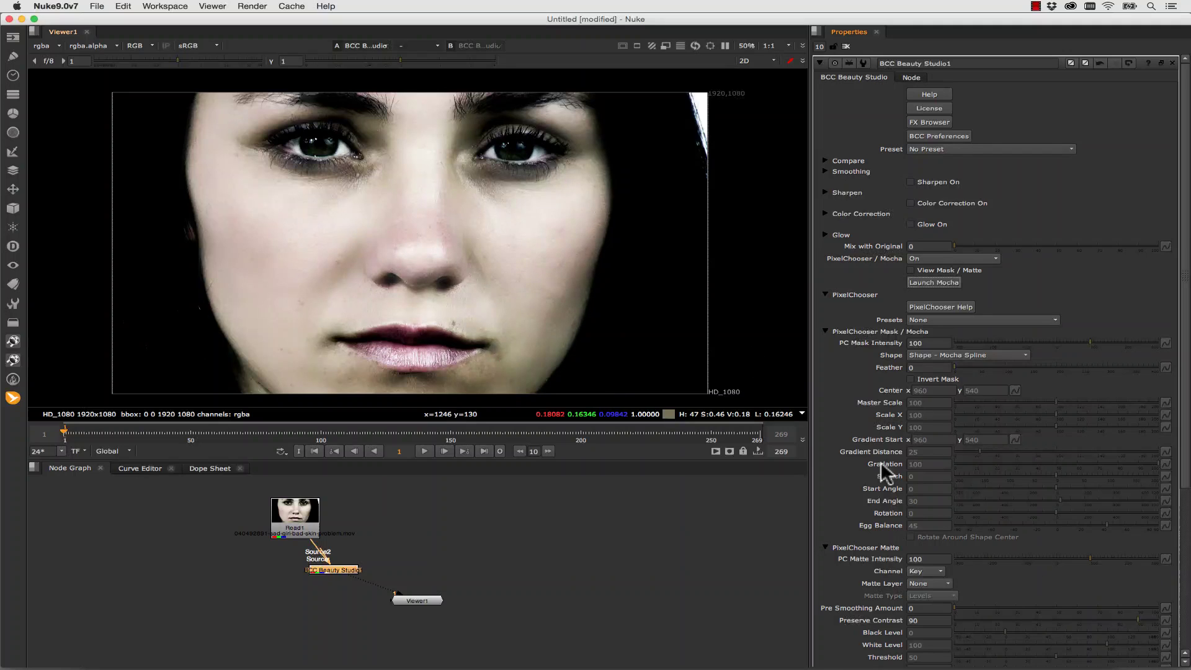
Set the mask Feather to 26, test smoothing Master Amount at 154, then reset it to 100.
left_click(956, 366)
left_click_drag(965, 372, 961, 368)
left_click(824, 172)
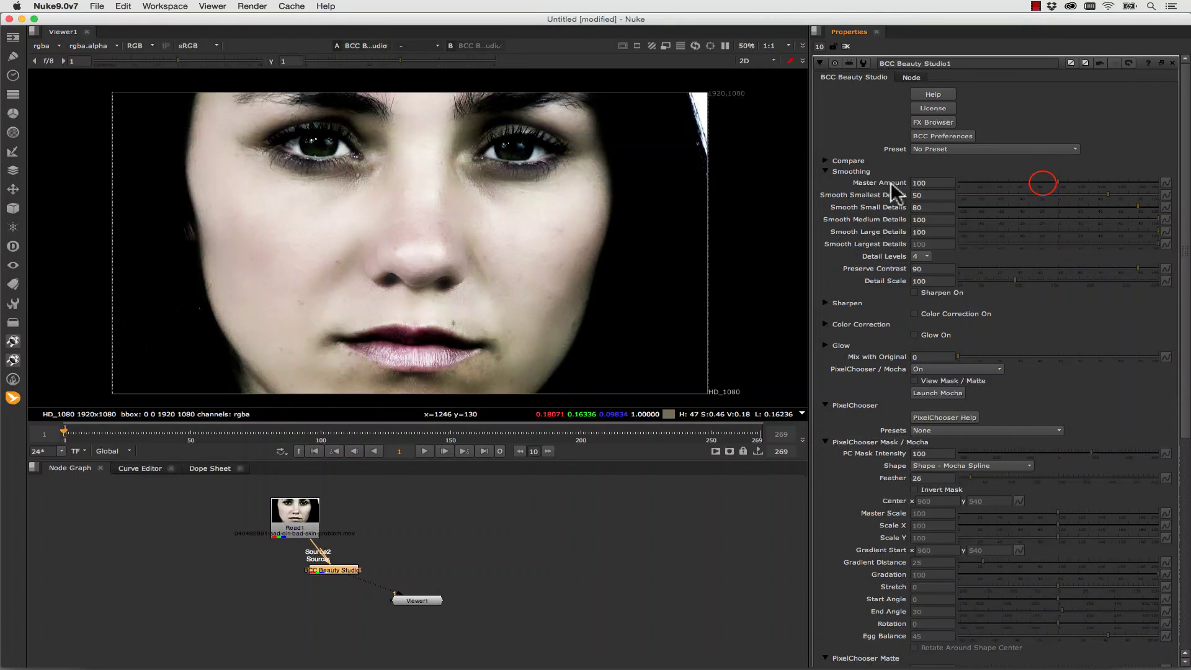
left_click_drag(1027, 174, 1111, 179)
left_click(1056, 182)
Enable Color Correction and boost Saturation to 29.
left_click(825, 324)
left_click(326, 432)
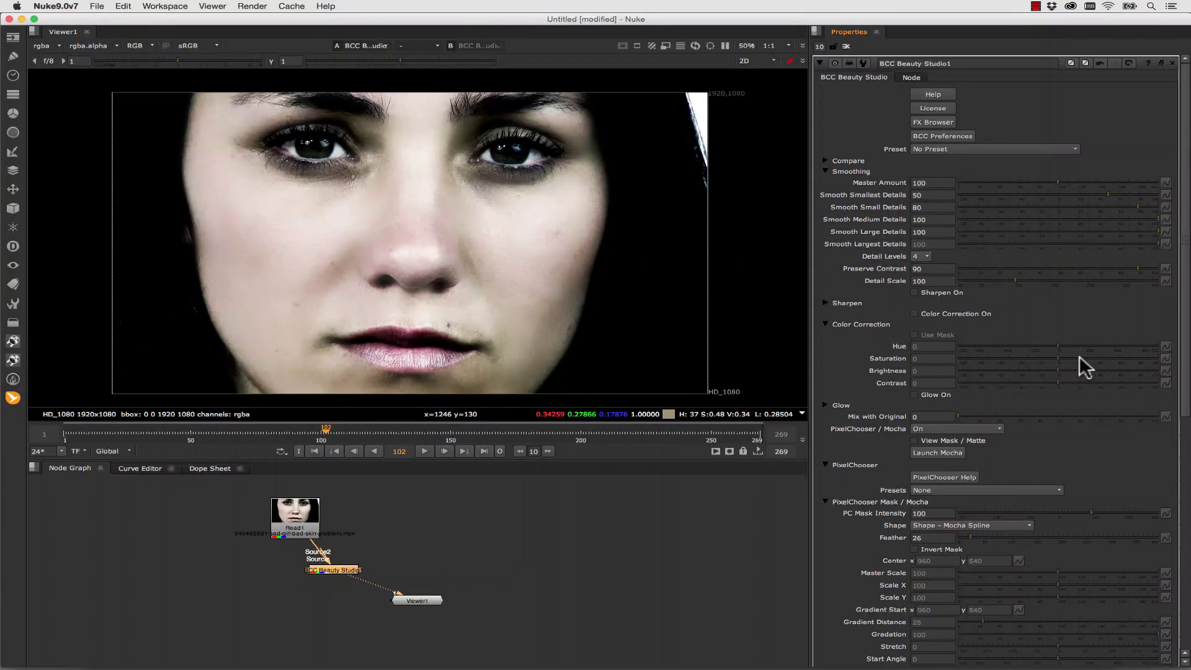
left_click(64, 433)
left_click(914, 313)
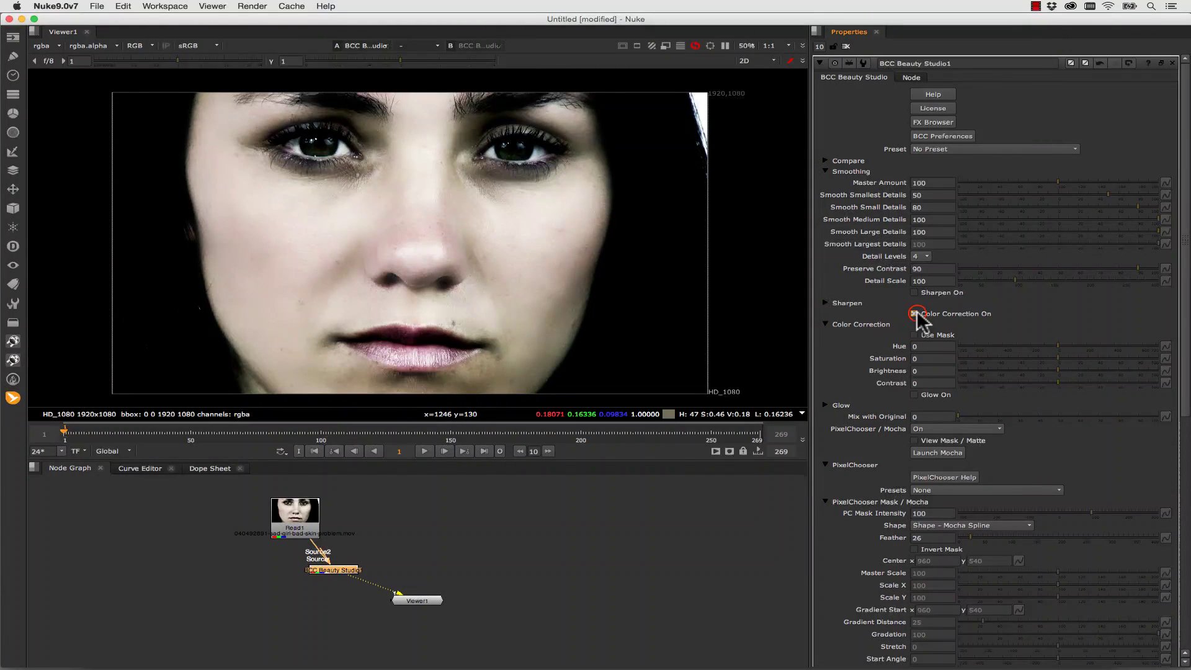
left_click_drag(1061, 361, 1088, 356)
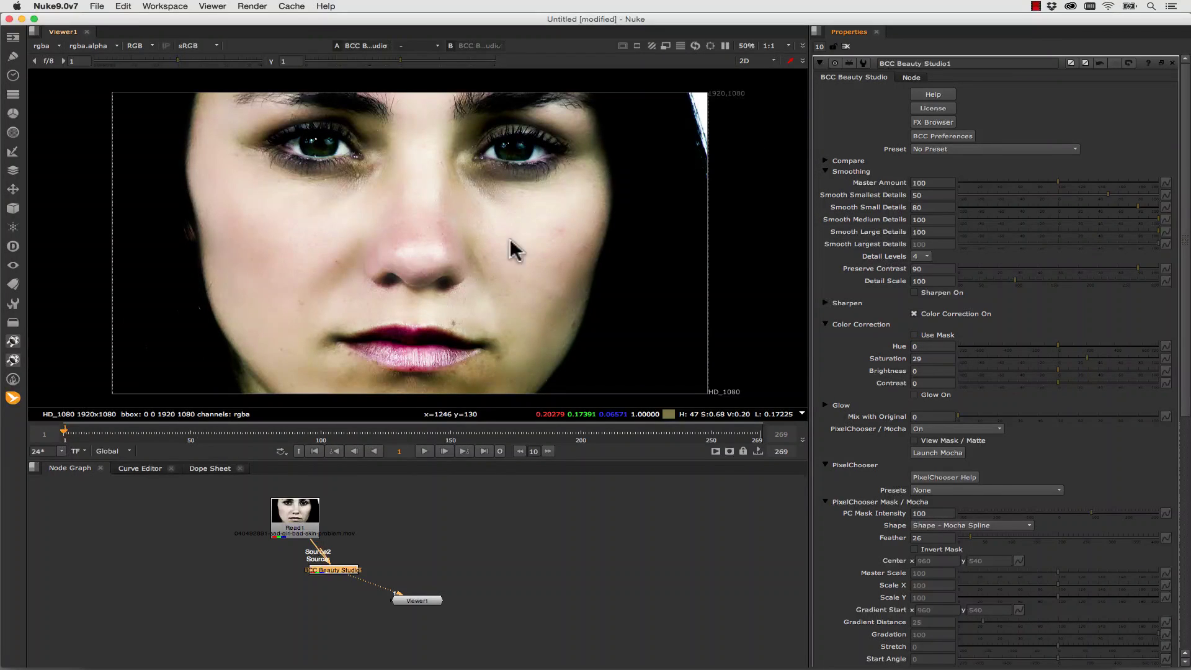
Connect Read1 to viewer input 2 and set Compare Mode to Side By Side.
left_click(301, 510)
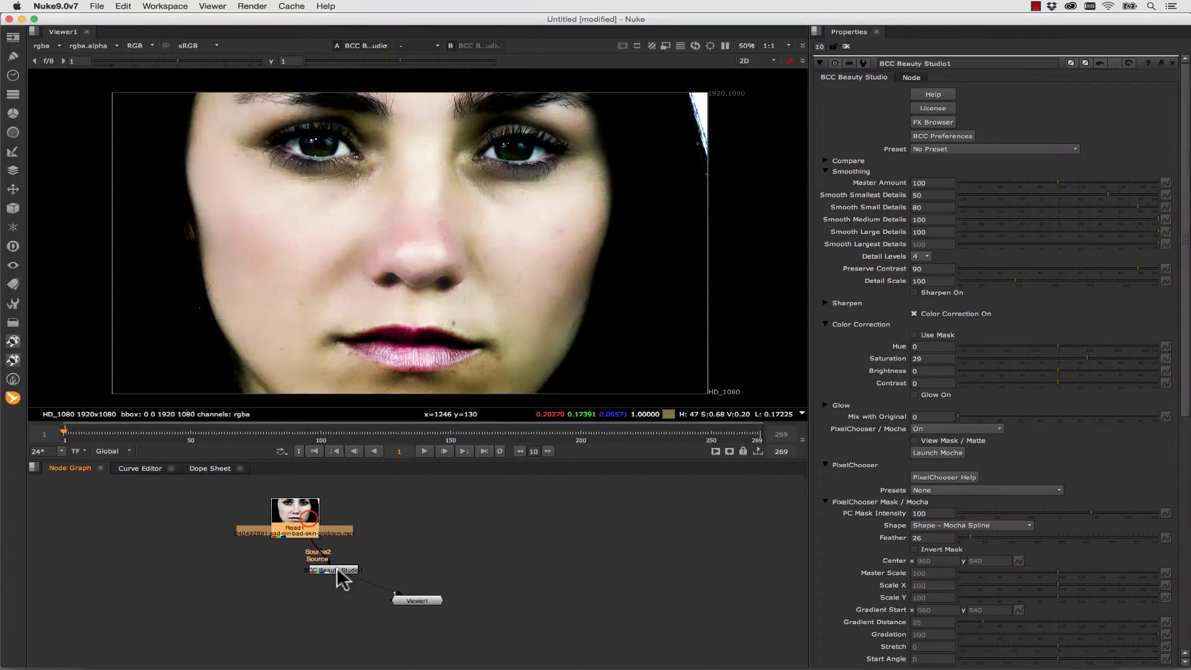
key("2")
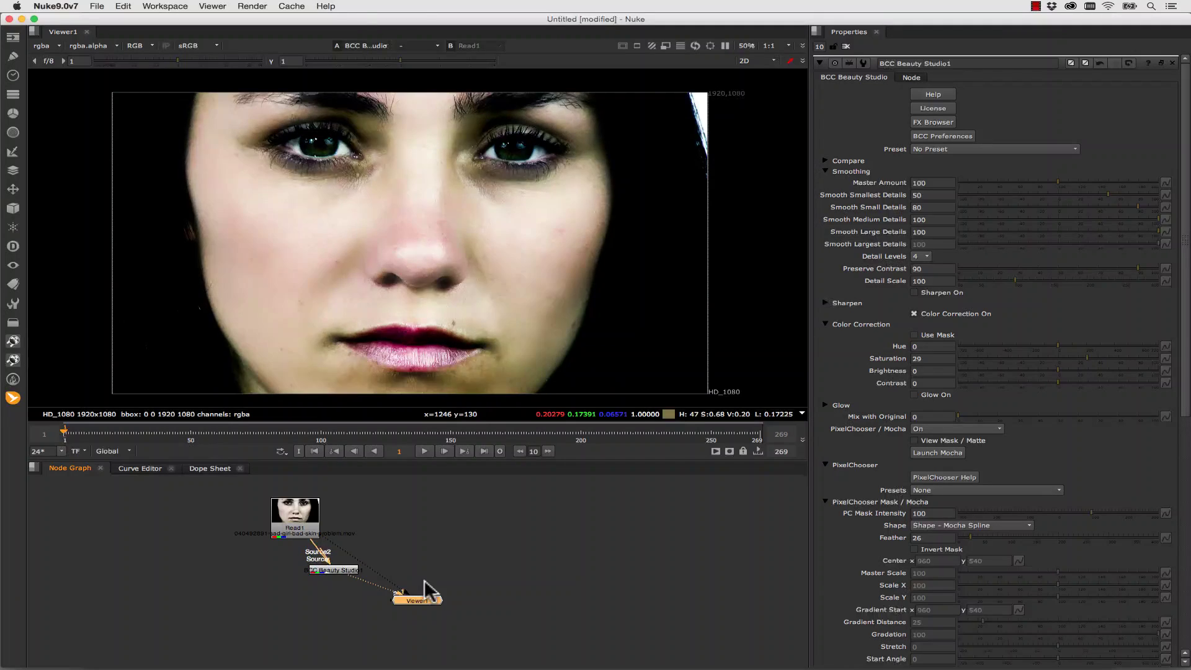
left_click(825, 160)
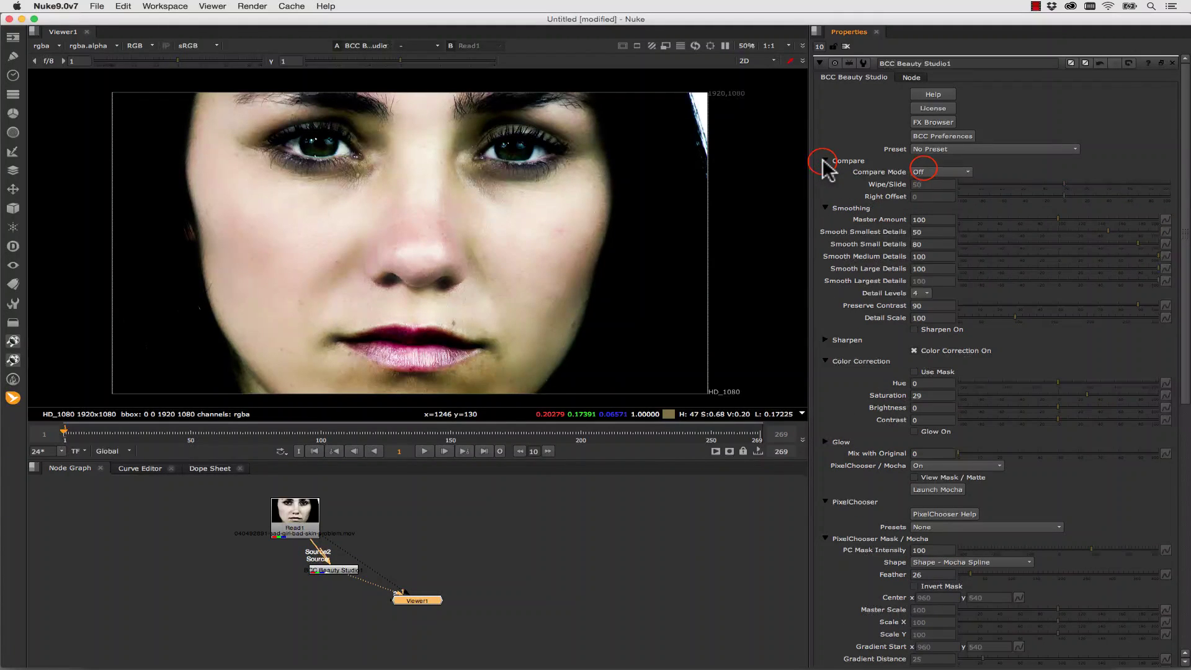
left_click(924, 173)
left_click(928, 184)
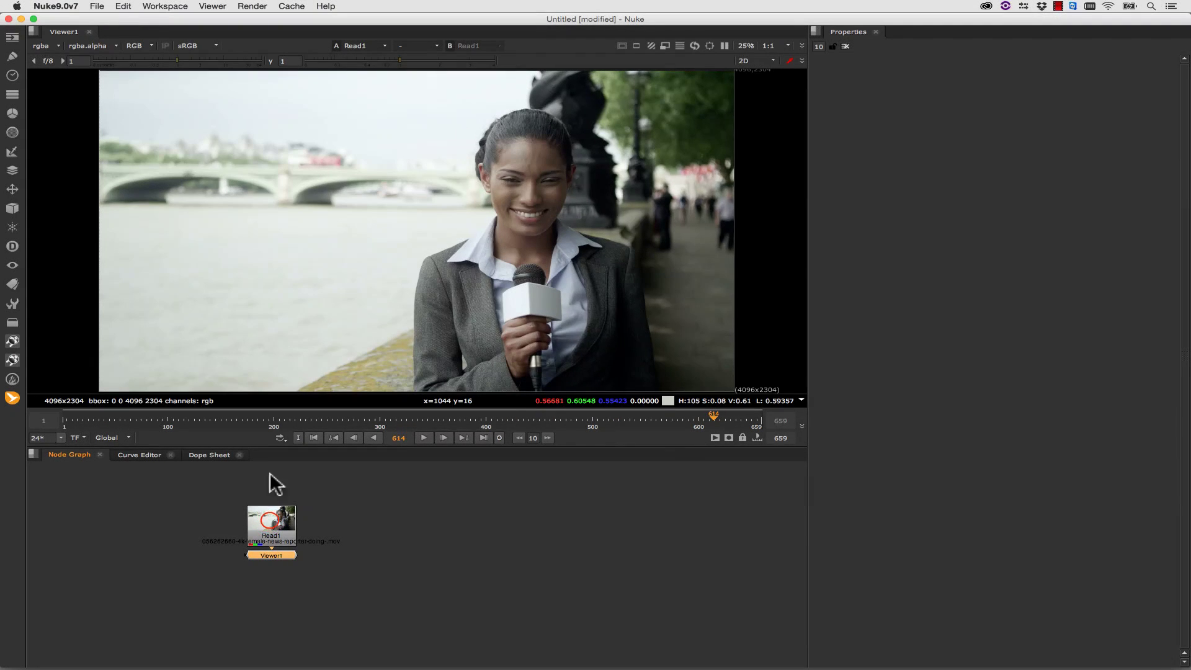
Tidy Read1 and Viewer1, then insert a BCC Title Studio node under Read1 via 'bcc title'.
left_click_drag(271, 526, 278, 505)
left_click_drag(279, 554, 316, 580)
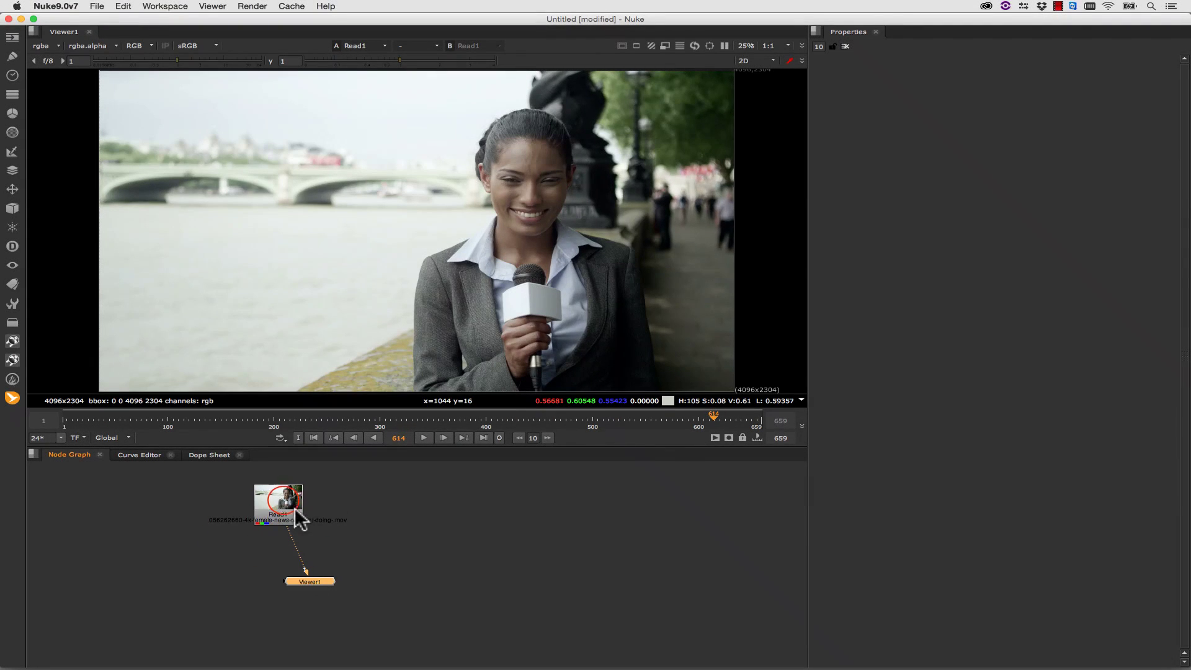
left_click(284, 506)
key("Tab")
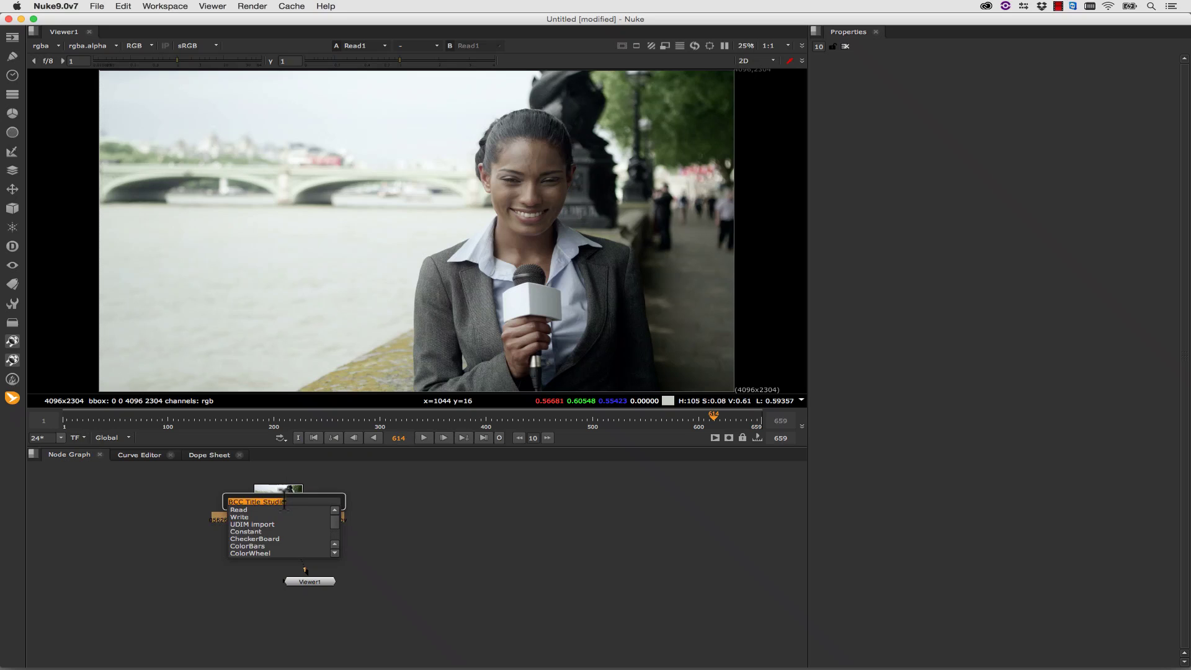
type("bcc title")
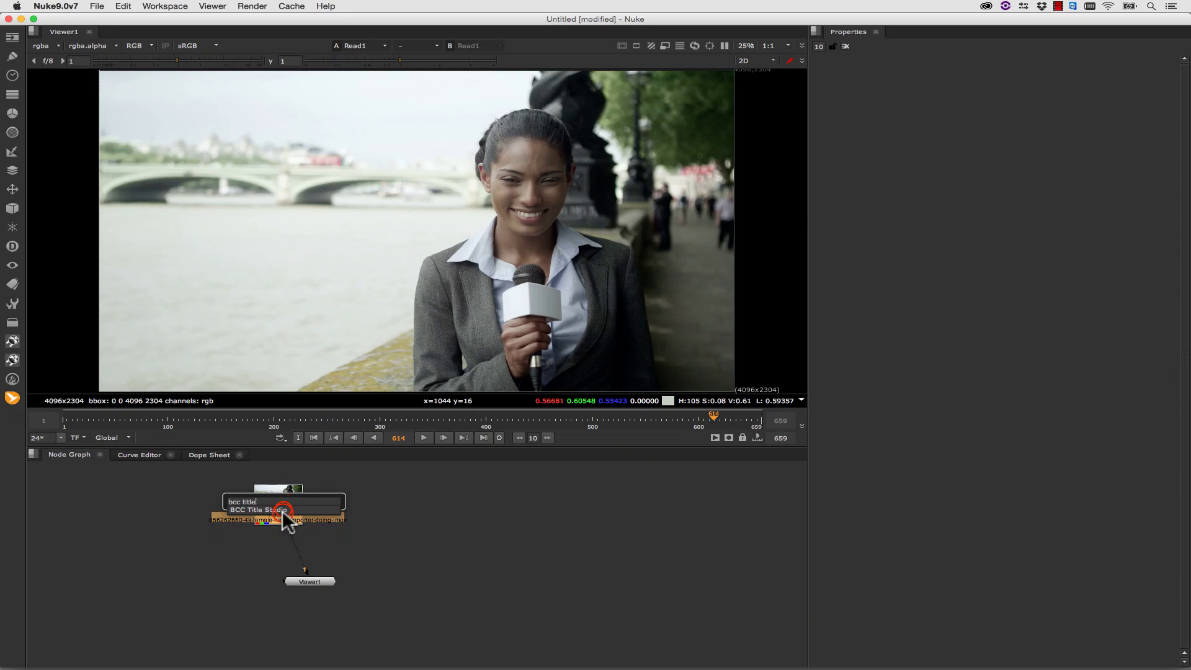
key("Return")
left_click_drag(281, 510, 285, 549)
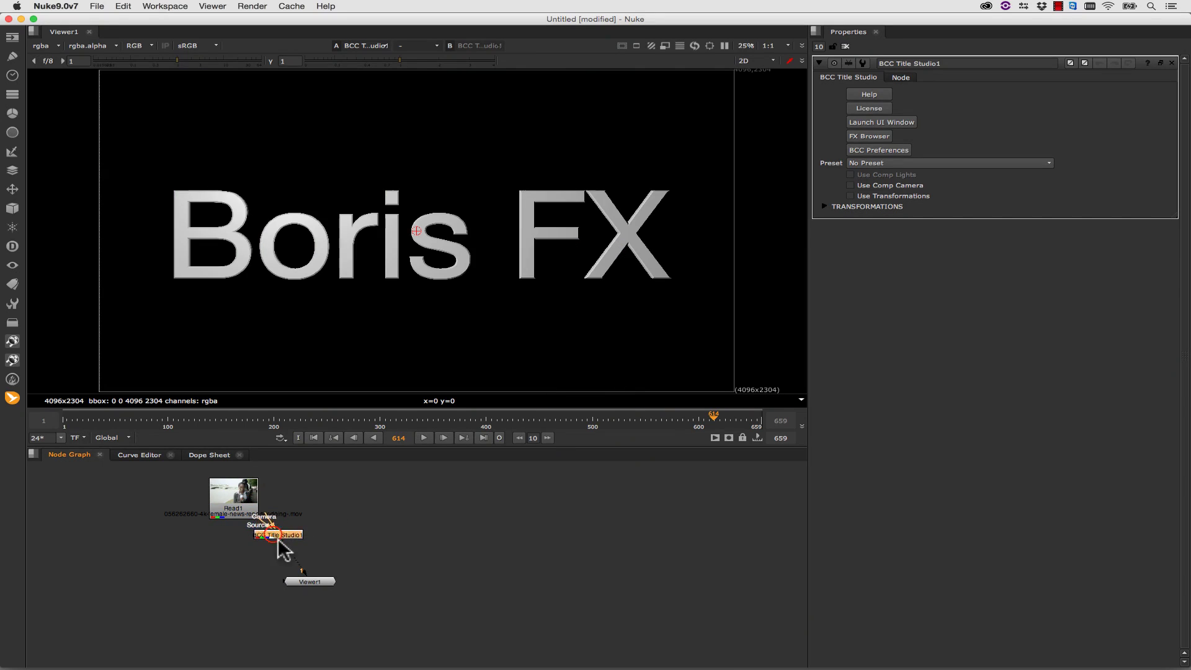
Pick the Rounded Lower Thirds preset in the FX Browser and preview where the title shows.
left_click(877, 134)
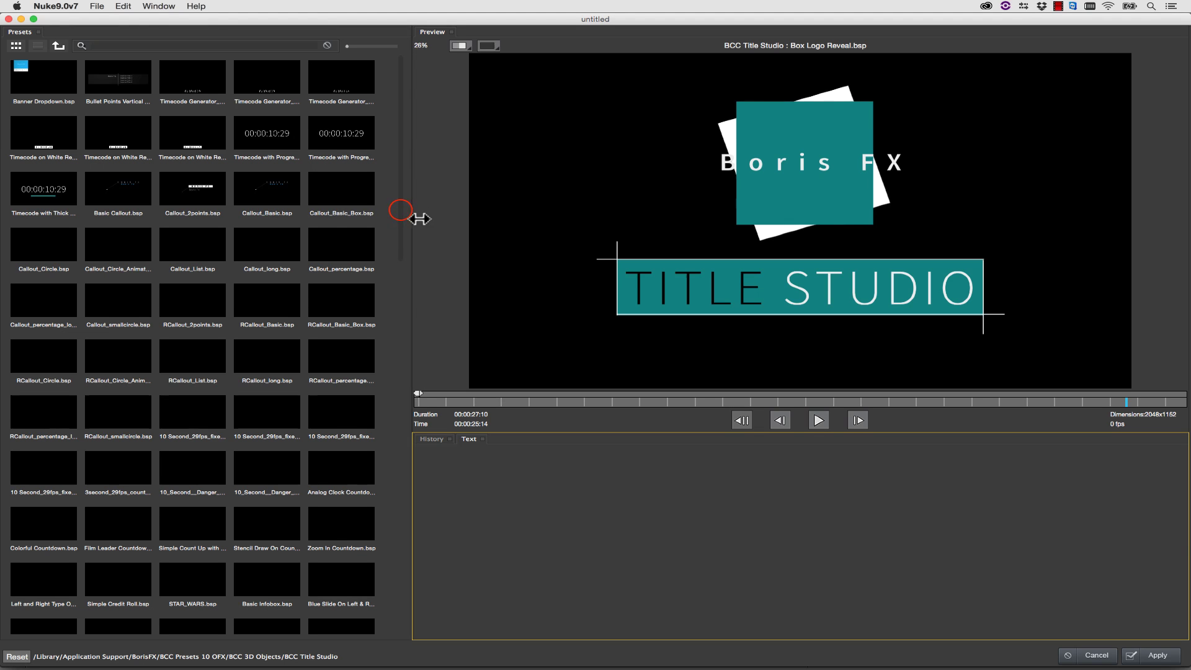
left_click_drag(400, 207, 381, 520)
left_click(261, 554)
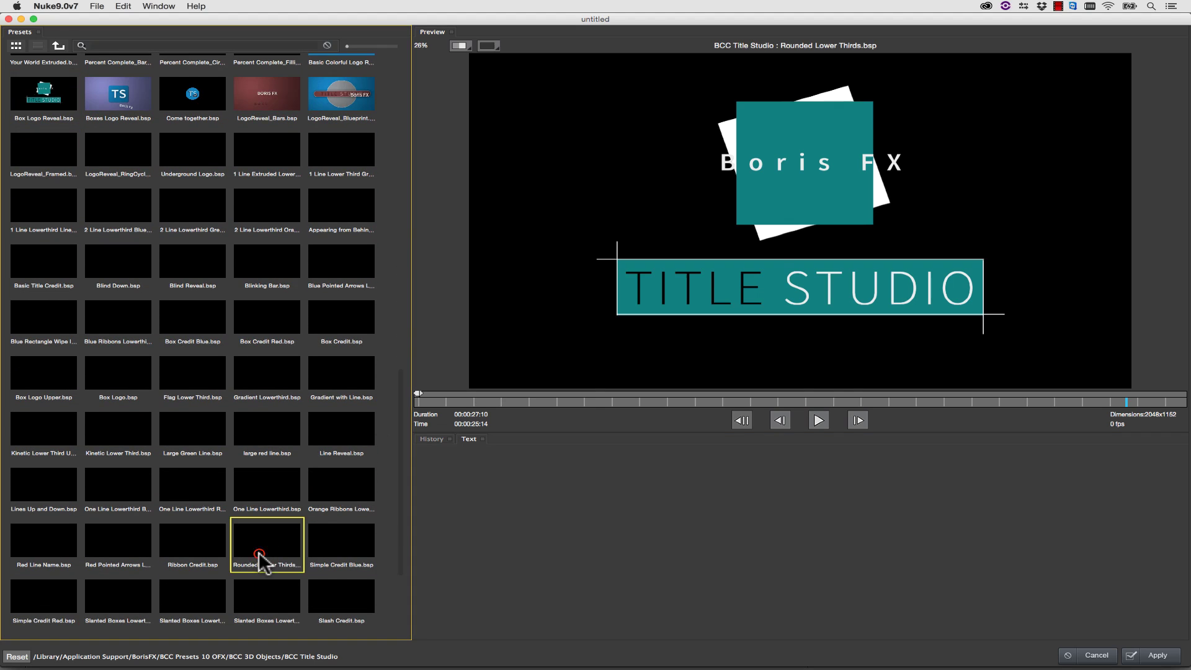
left_click_drag(532, 402, 463, 400)
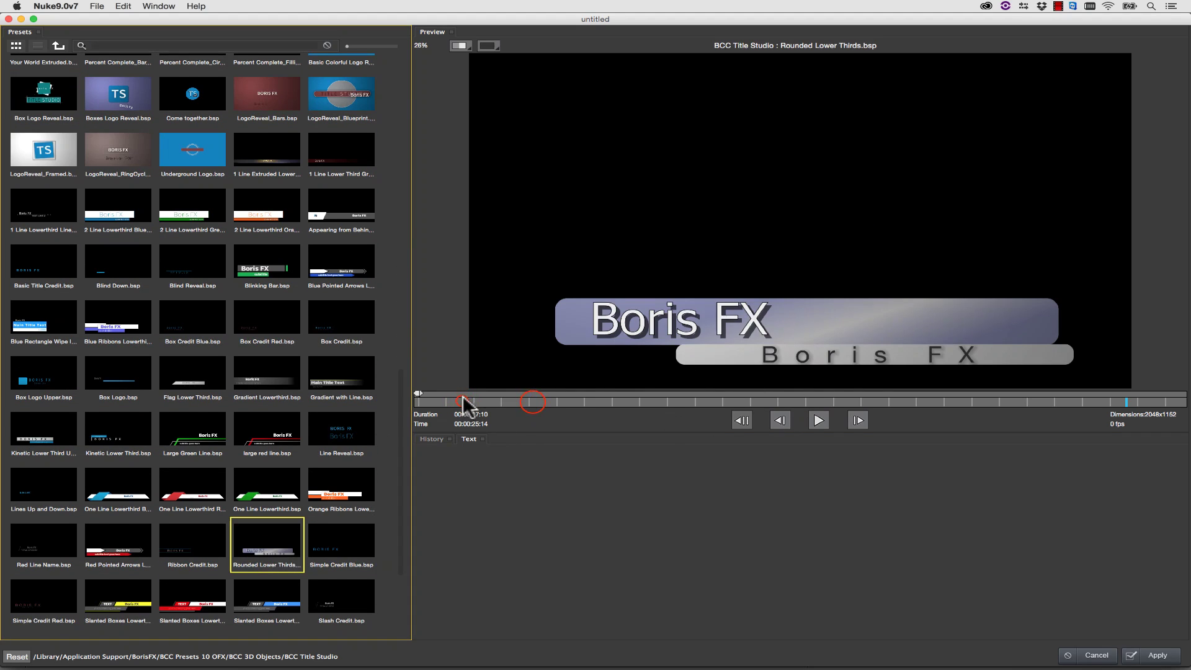
left_click(580, 402)
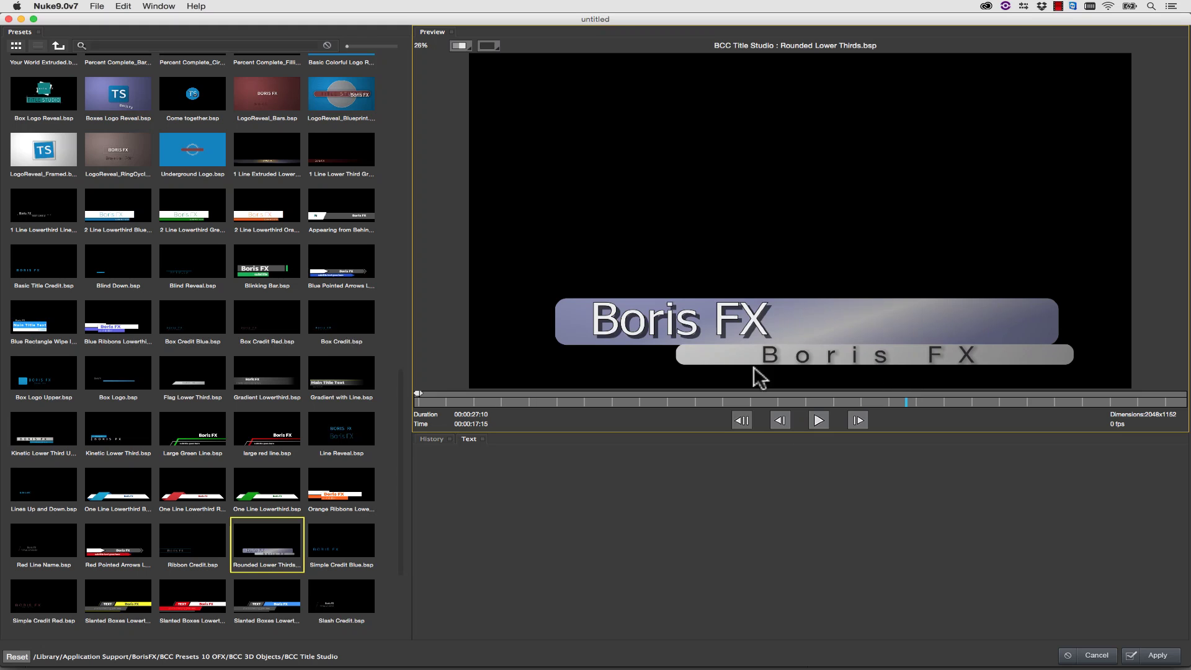
Change the text lines to 'Tonight at 11!' and 'BCC NEWS' and apply to Nuke.
left_click(472, 481)
left_click(431, 470)
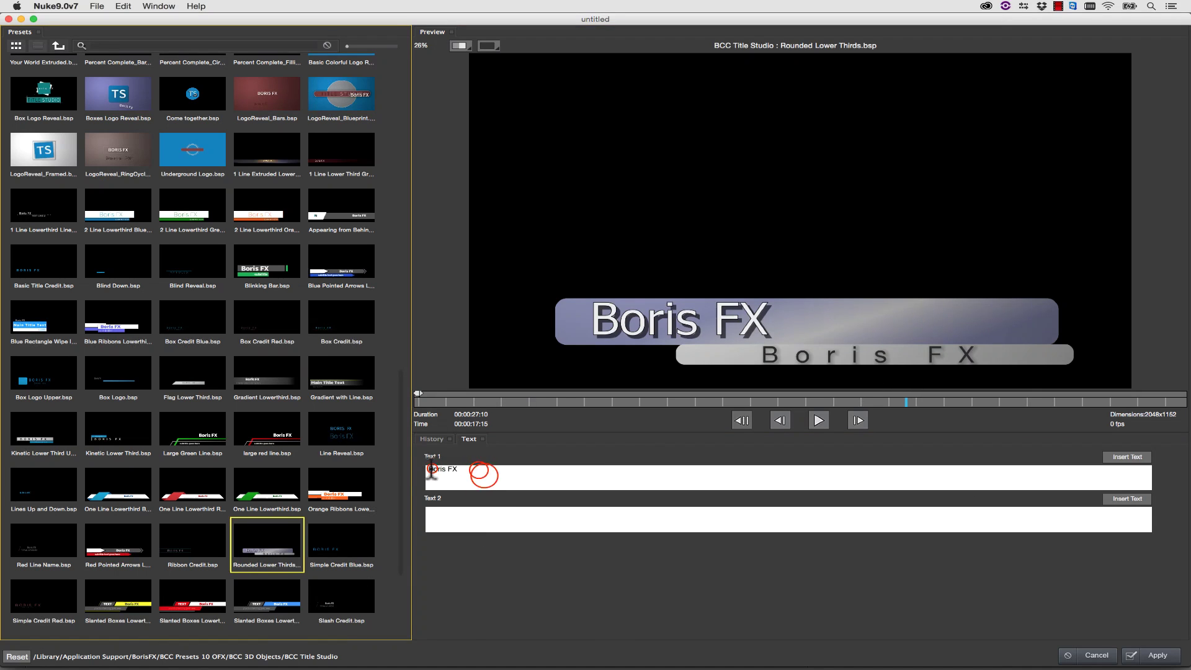
key("End")
left_click(557, 511)
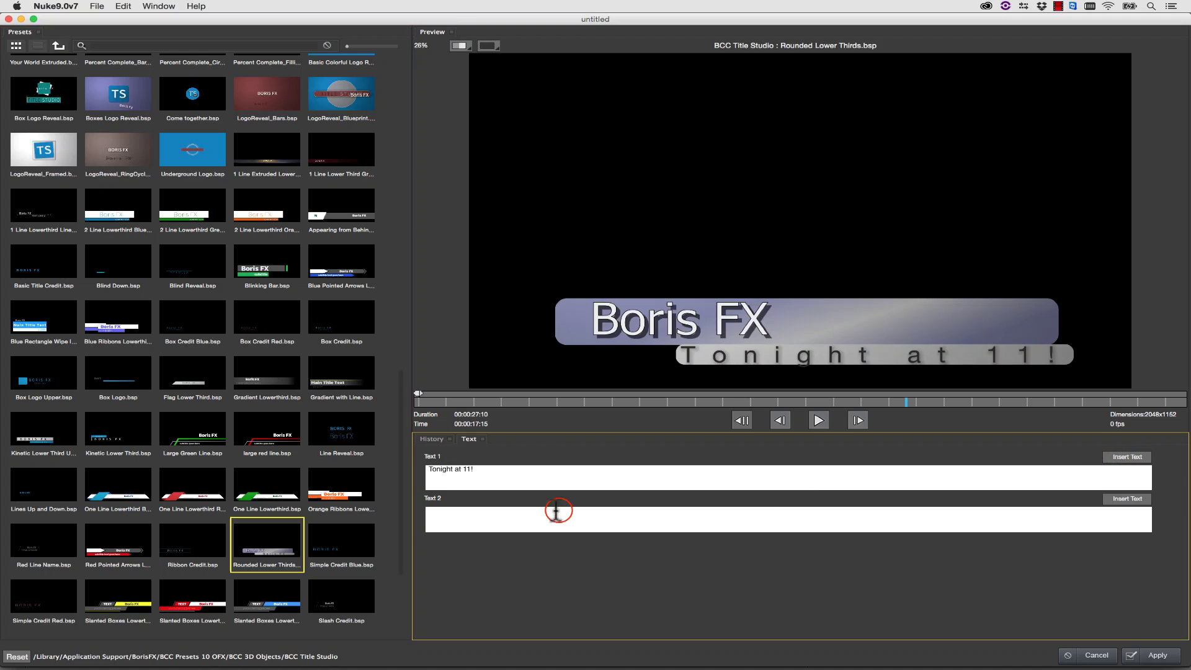
type("BCC NEWS")
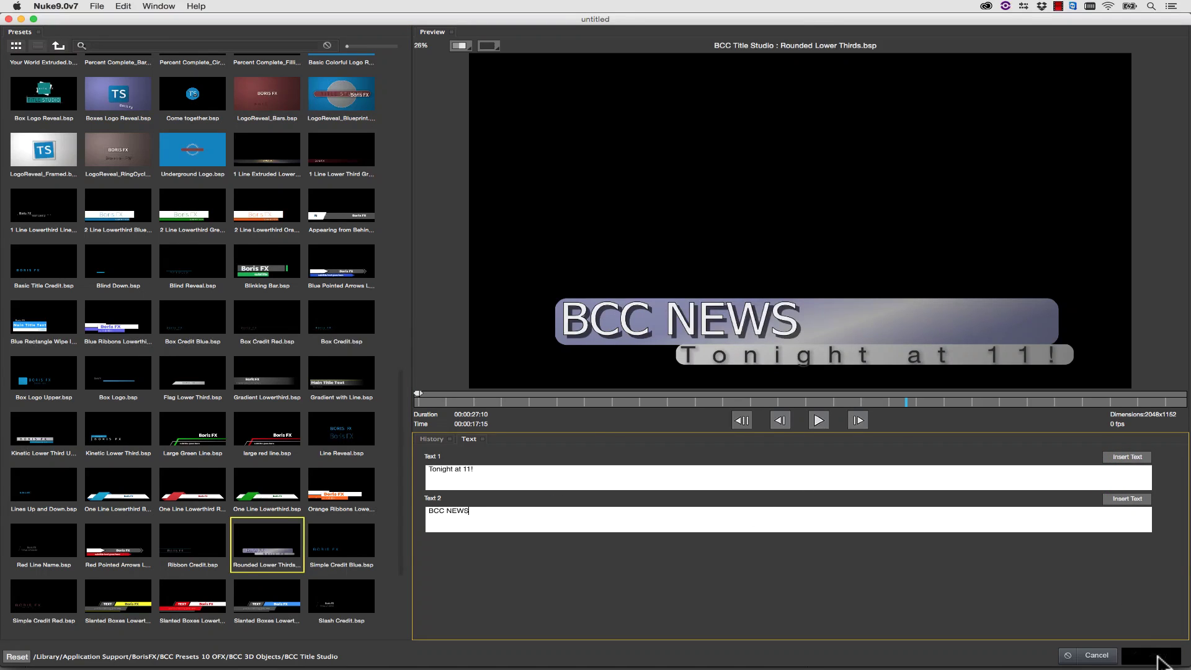
left_click(1155, 655)
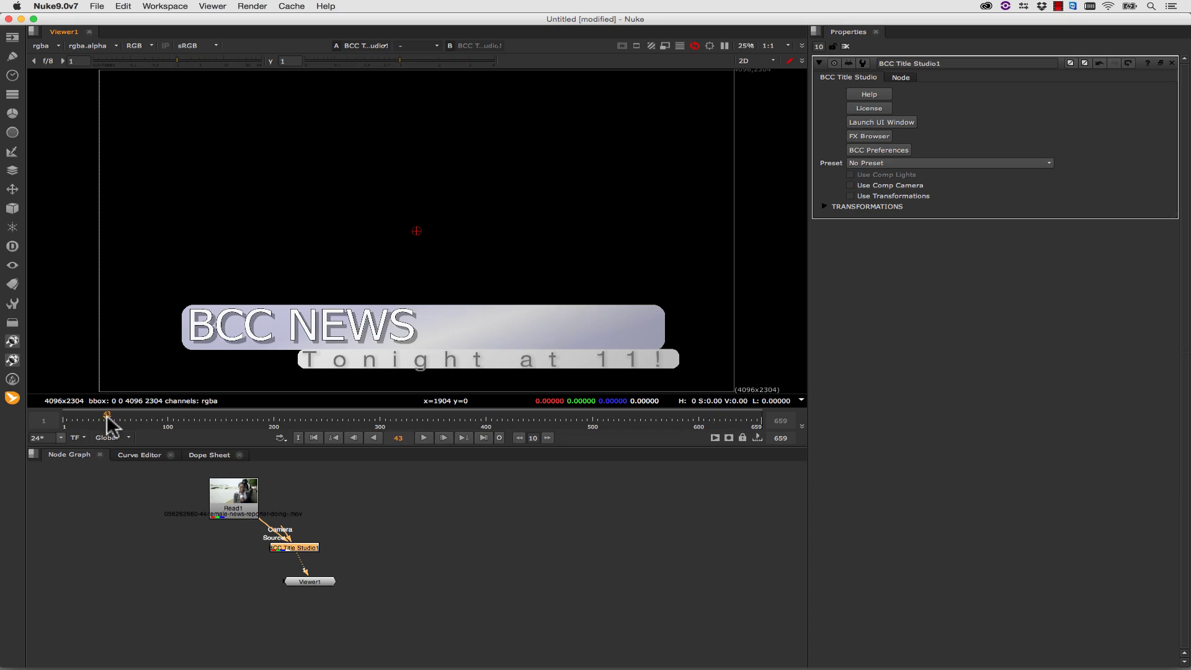
Play the news clip from near frame 1 to watch the BCC NEWS lower third animate in.
left_click(68, 420)
left_click(424, 438)
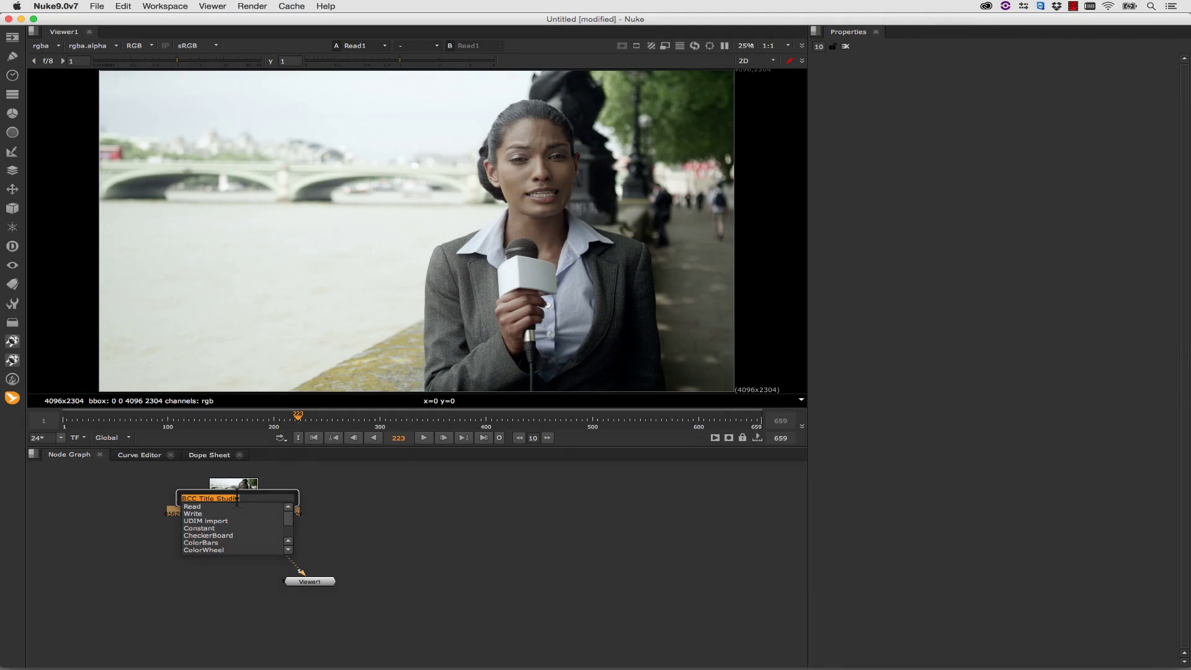
Add a BCC Extruded Text node via 'bcc ext' and change its text to 'EXTRUDE'.
type("bcc ext")
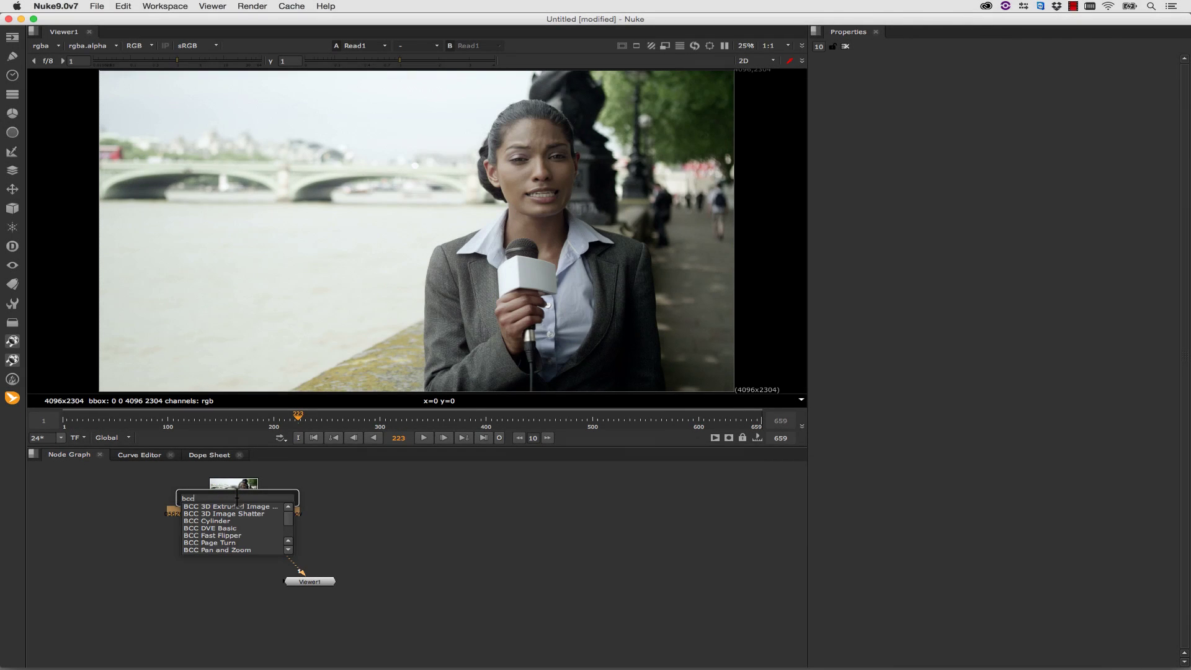
left_click(240, 521)
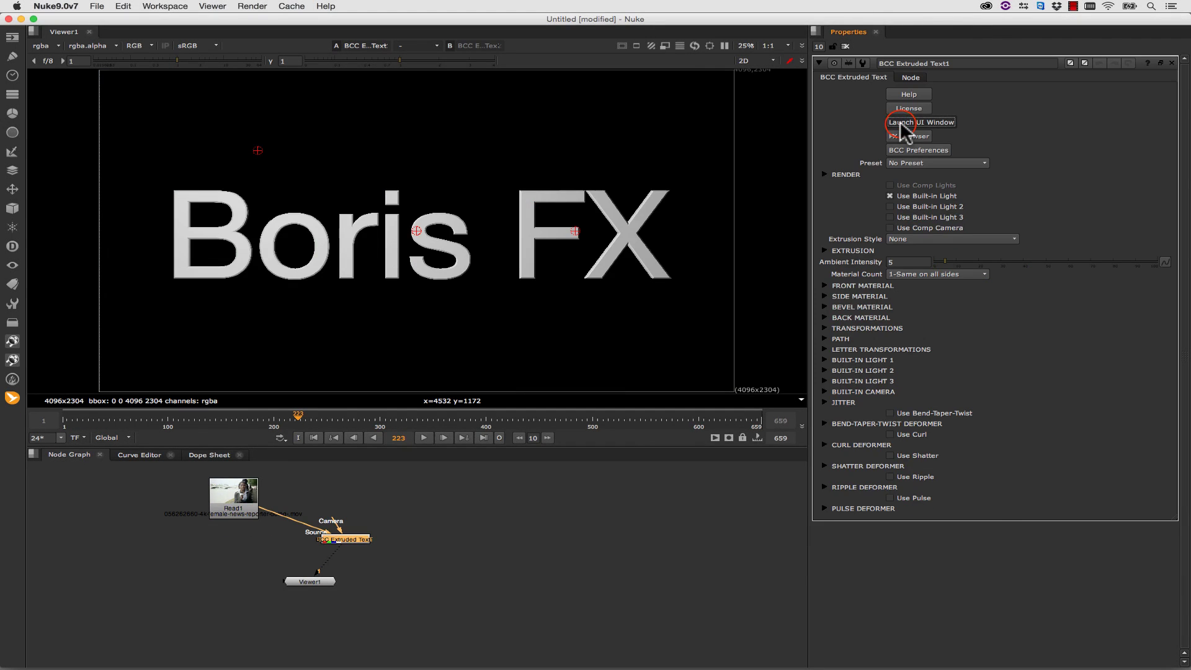
left_click(900, 122)
triple_click(536, 204)
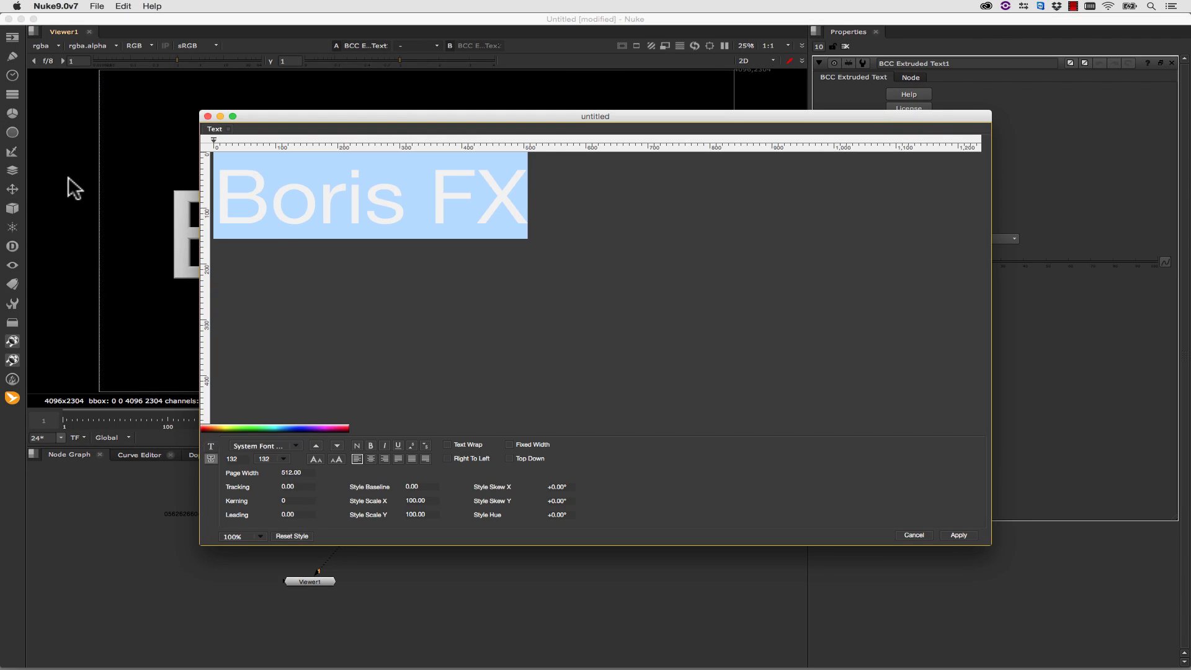
type("EXTRUDE")
left_click(956, 535)
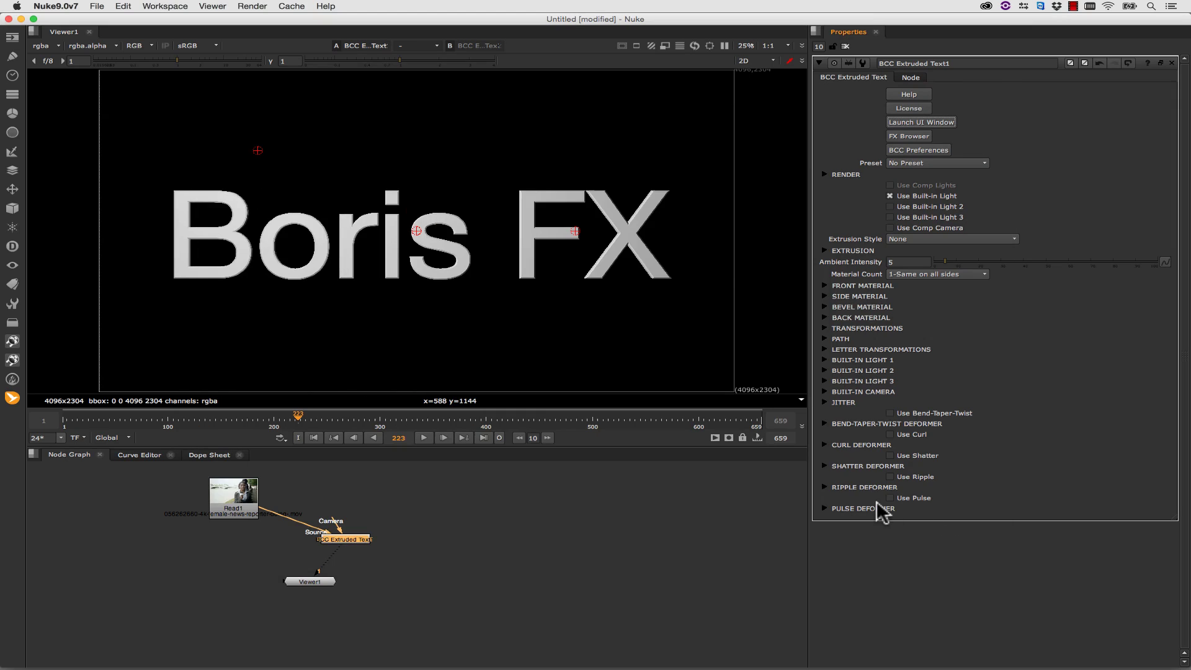
Set Extrusion Depth to about 28.5, Bevel to 1.1 and Ambient to 29.5.
left_click(826, 250)
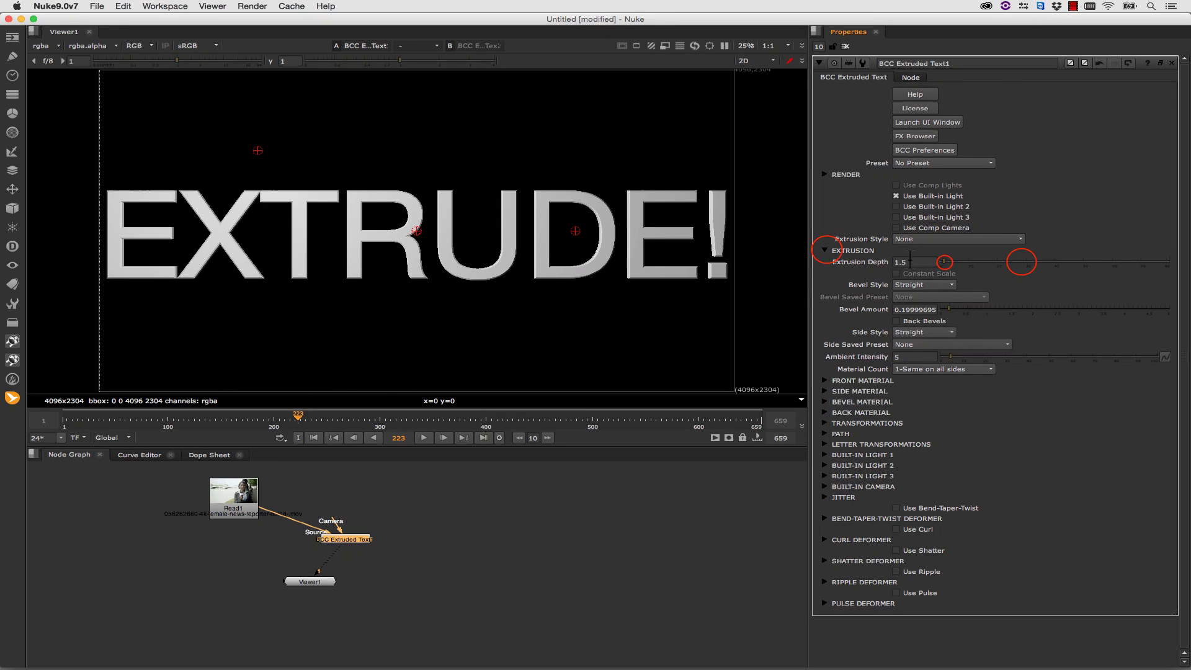
left_click(1020, 261)
left_click(990, 308)
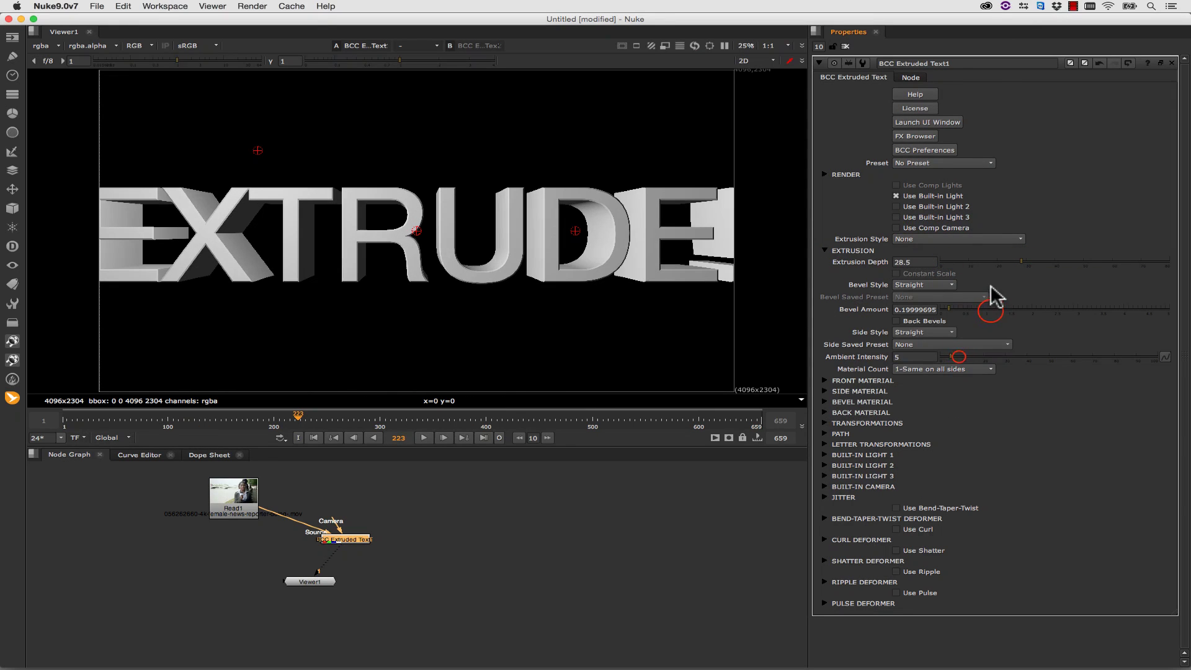
left_click(1004, 356)
Give the front faces a brushed-metal material, enable Use Shatter, and play the animation.
left_click(927, 382)
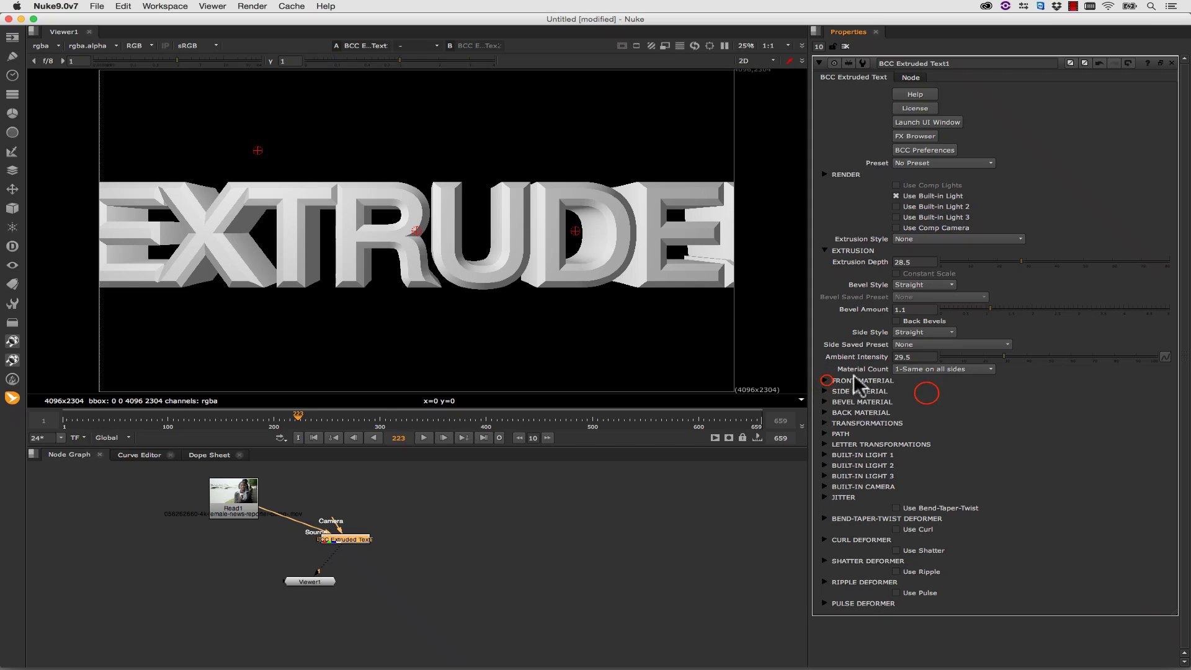
left_click(937, 393)
left_click(940, 404)
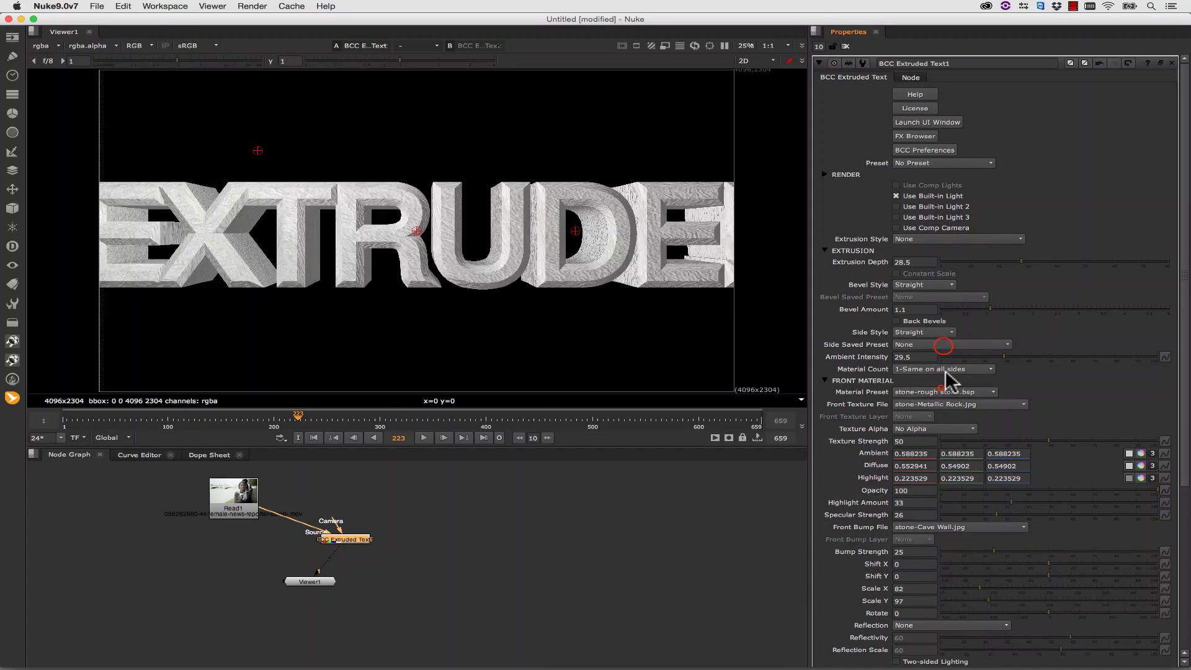
scroll(900, 600, "down", 10)
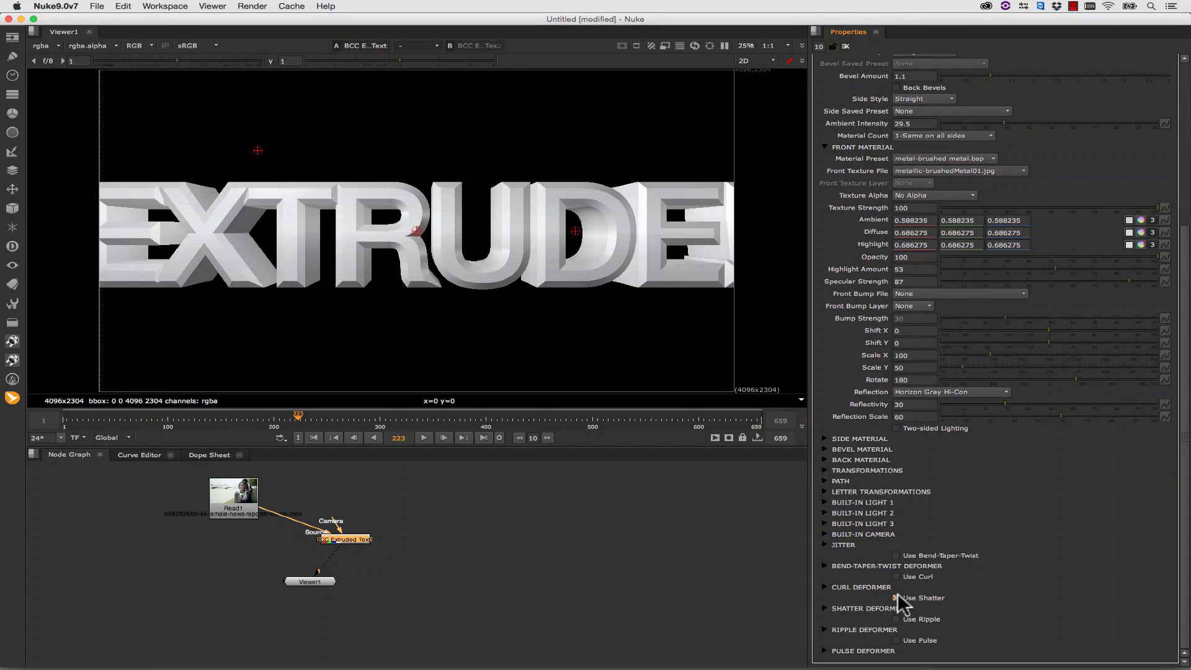
left_click(896, 597)
key("l")
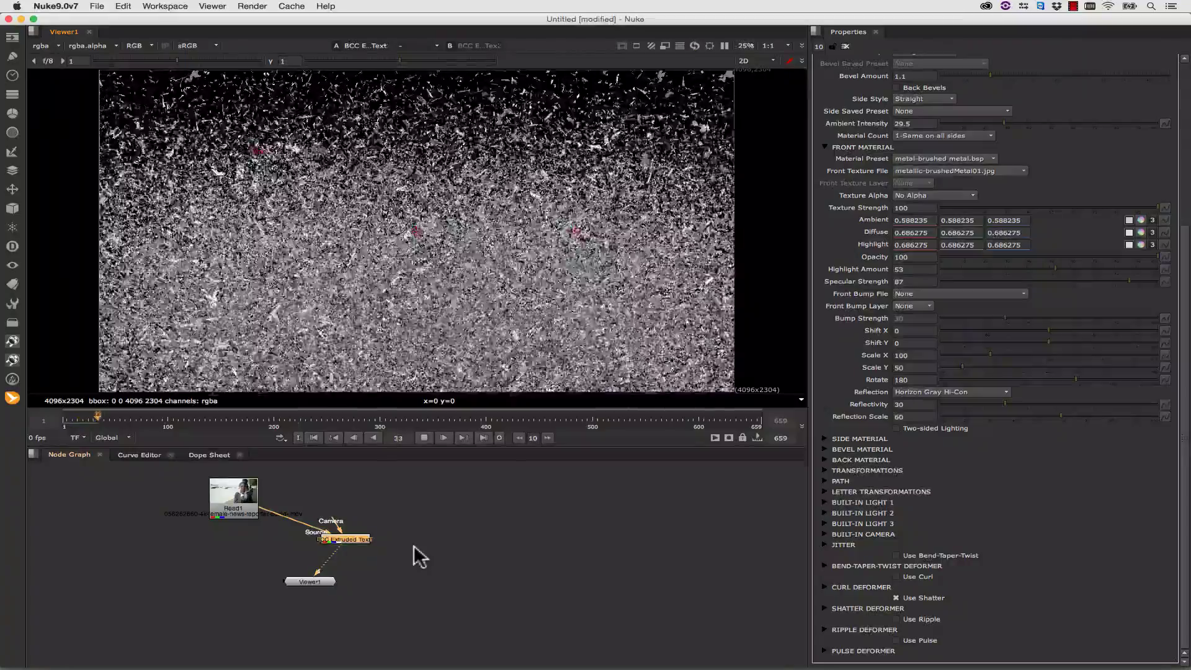